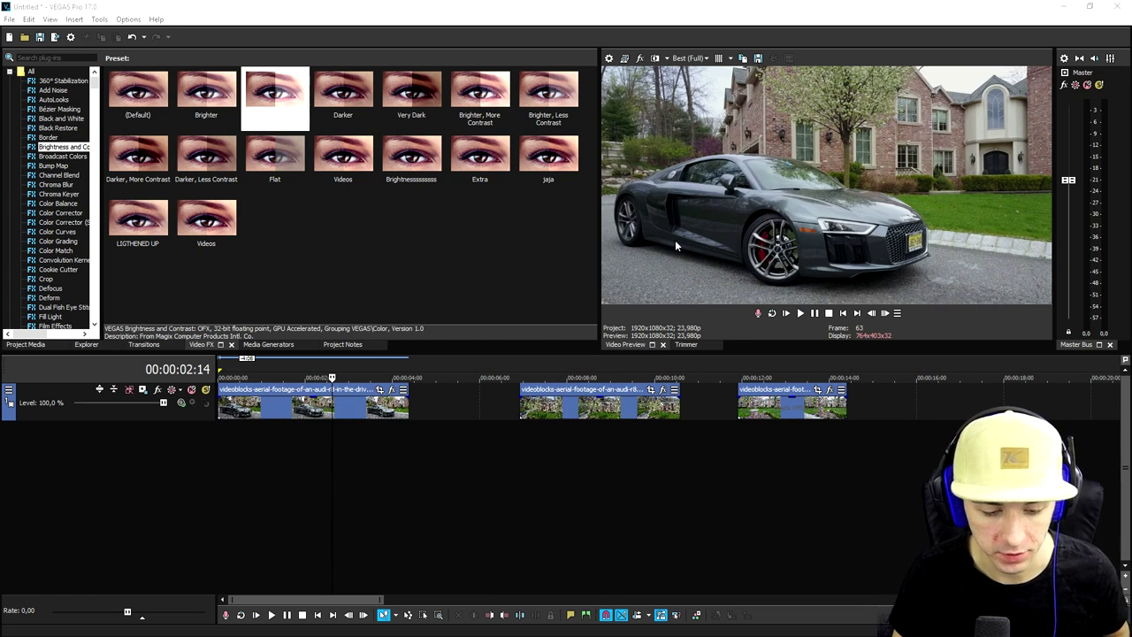
# - Preview the second clip and the aerial mansion footage, then return to the timeline start
pyautogui.click(519, 372)
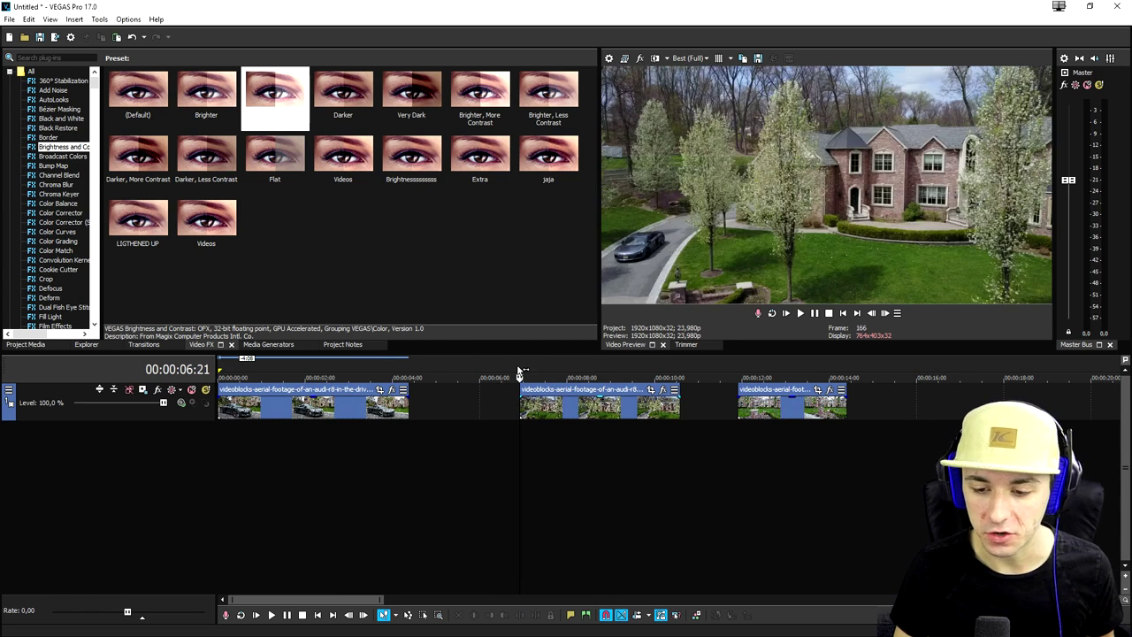
pyautogui.moveTo(289, 377); pyautogui.dragTo(328, 378)
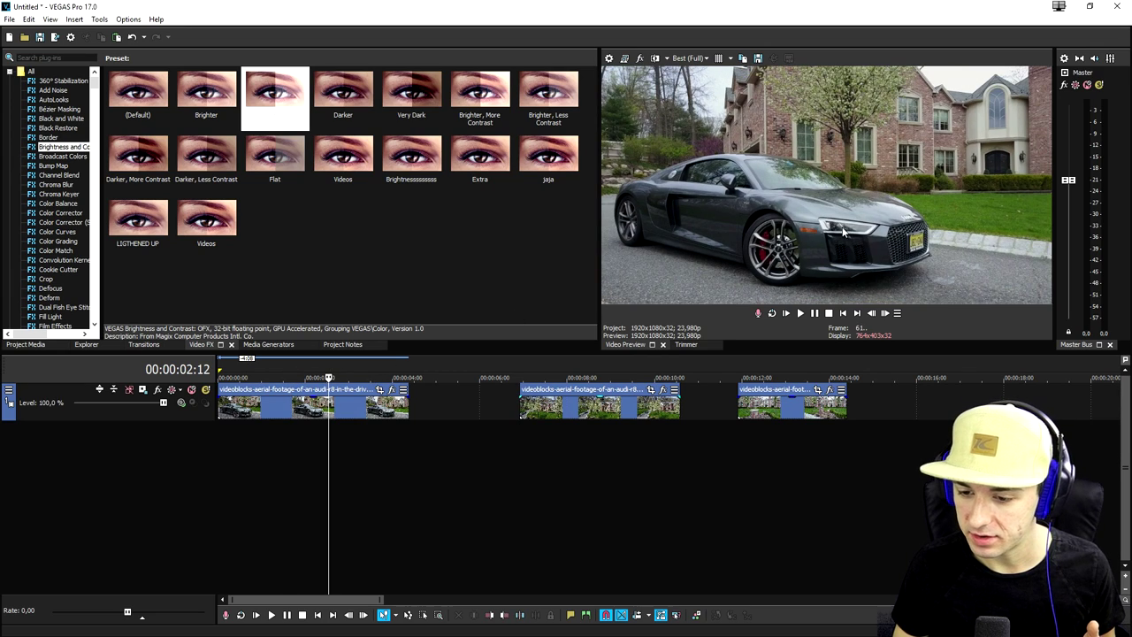
pyautogui.click(594, 373)
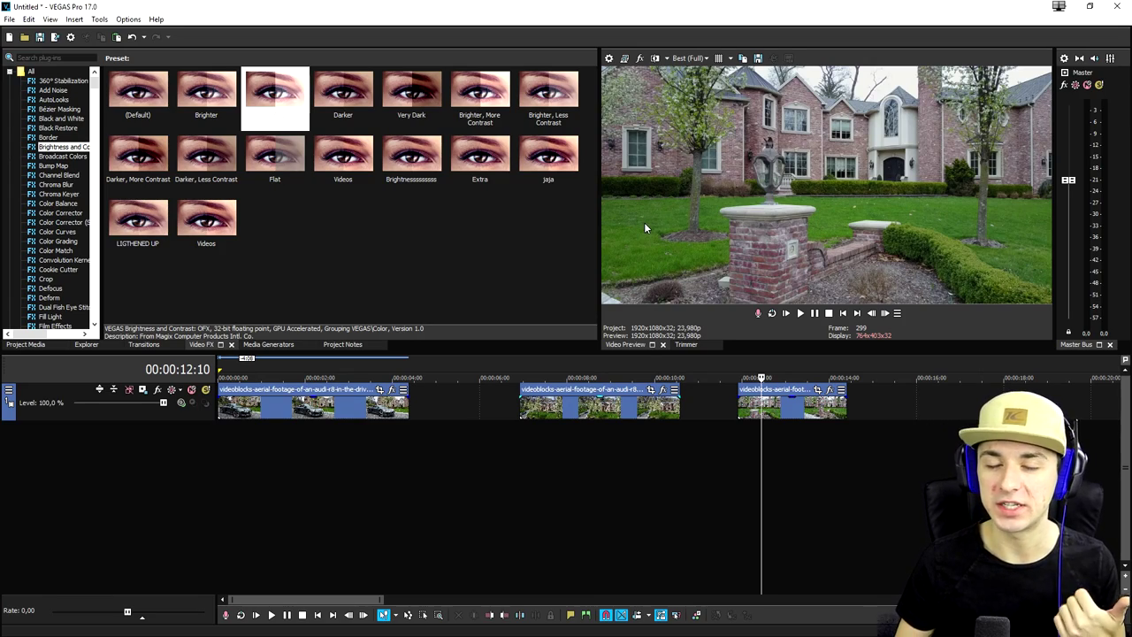
pyautogui.click(842, 313)
pyautogui.scroll(5, 434, 445)
pyautogui.scroll(-5, 410, 426)
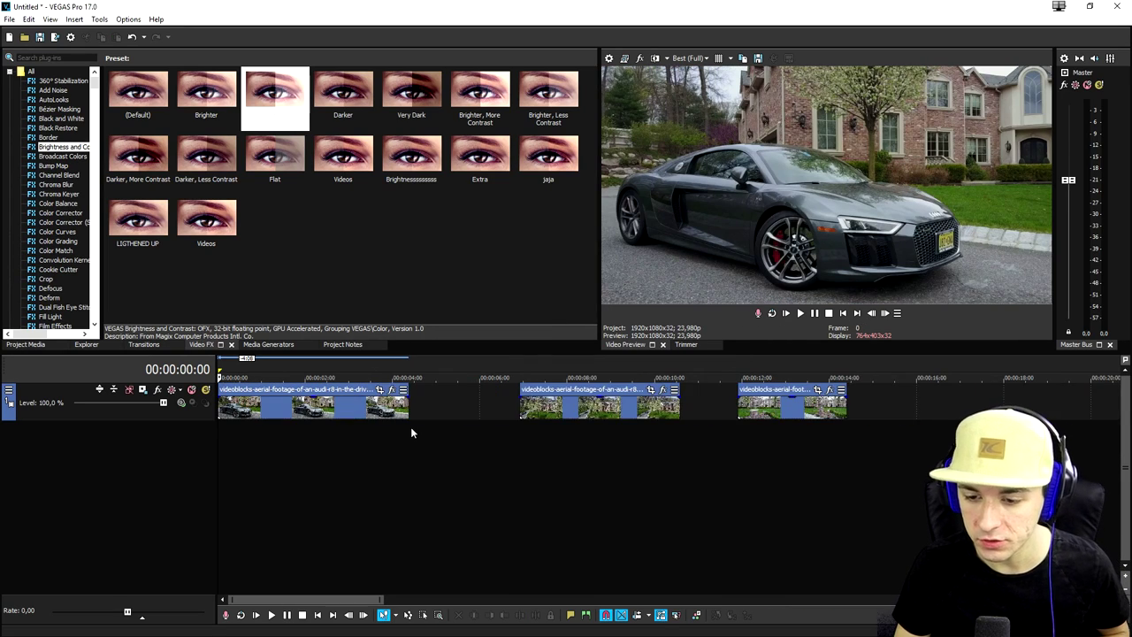
pyautogui.scroll(3, 411, 427)
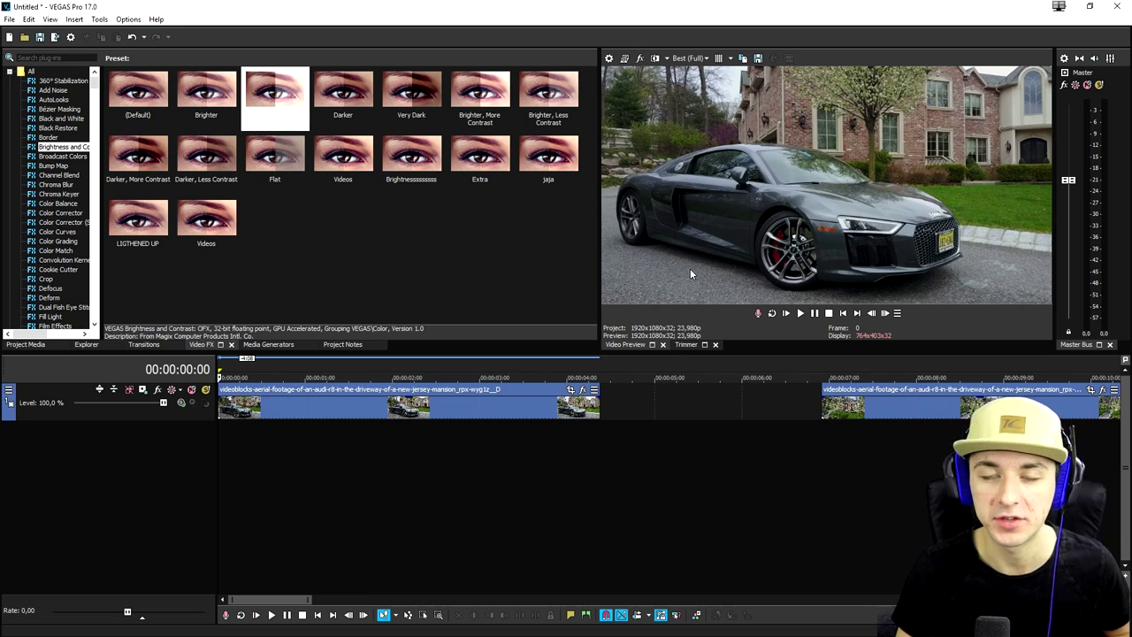
pyautogui.scroll(-1, 376, 416)
# - Copy the first Audi clip onto a new video track at zero and drop the lower clip's opacity to 13%
pyautogui.click(315, 414)
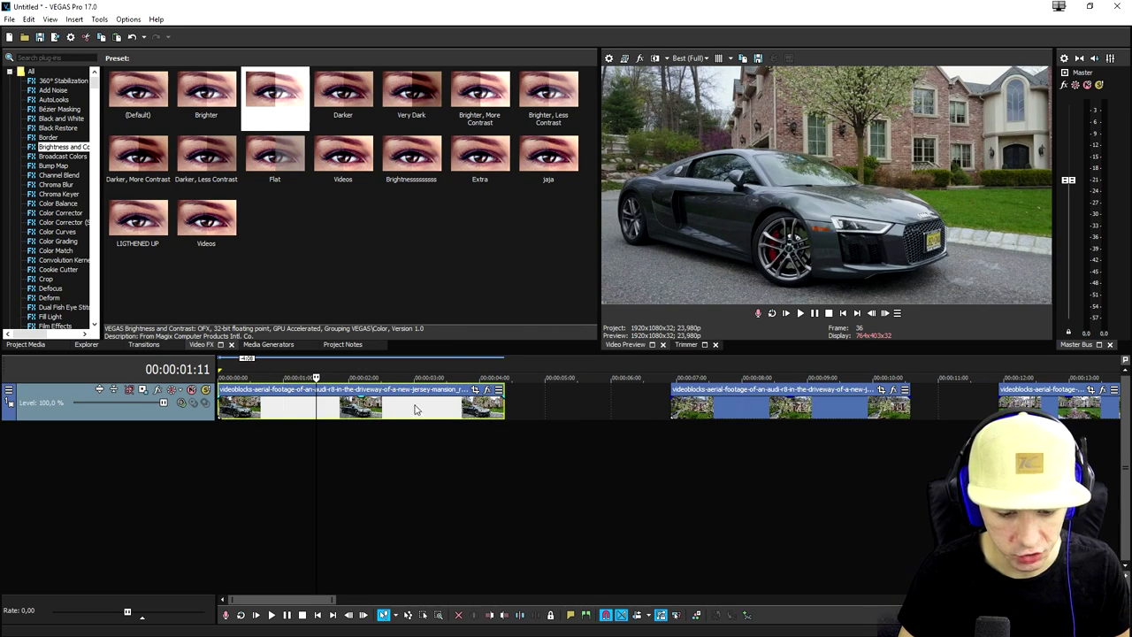
pyautogui.rightClick(445, 409)
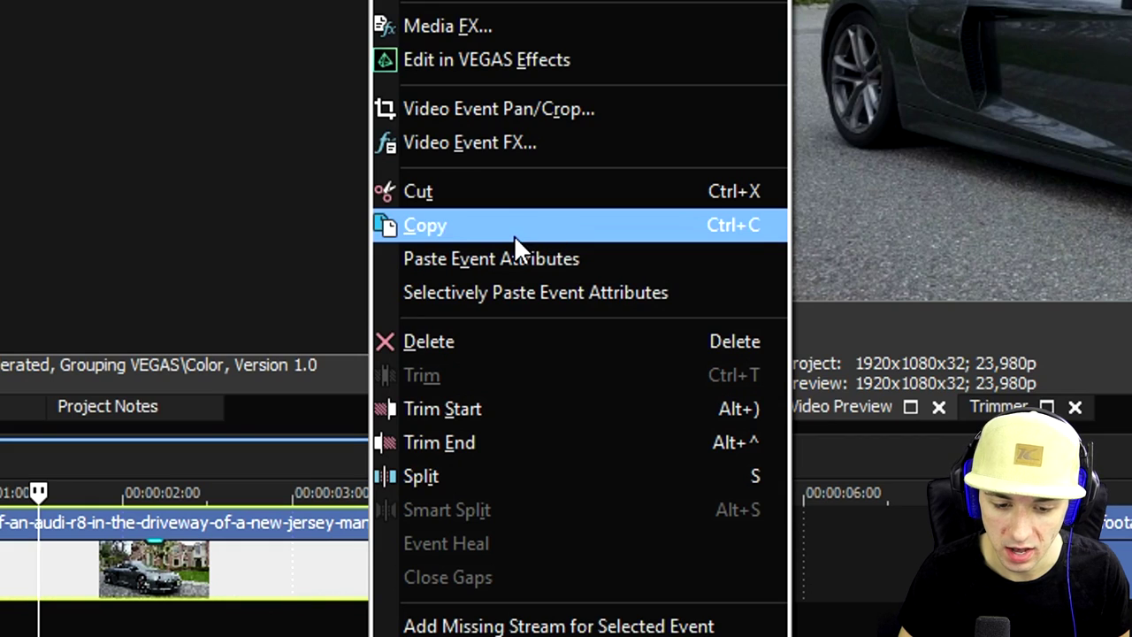
pyautogui.click(513, 275)
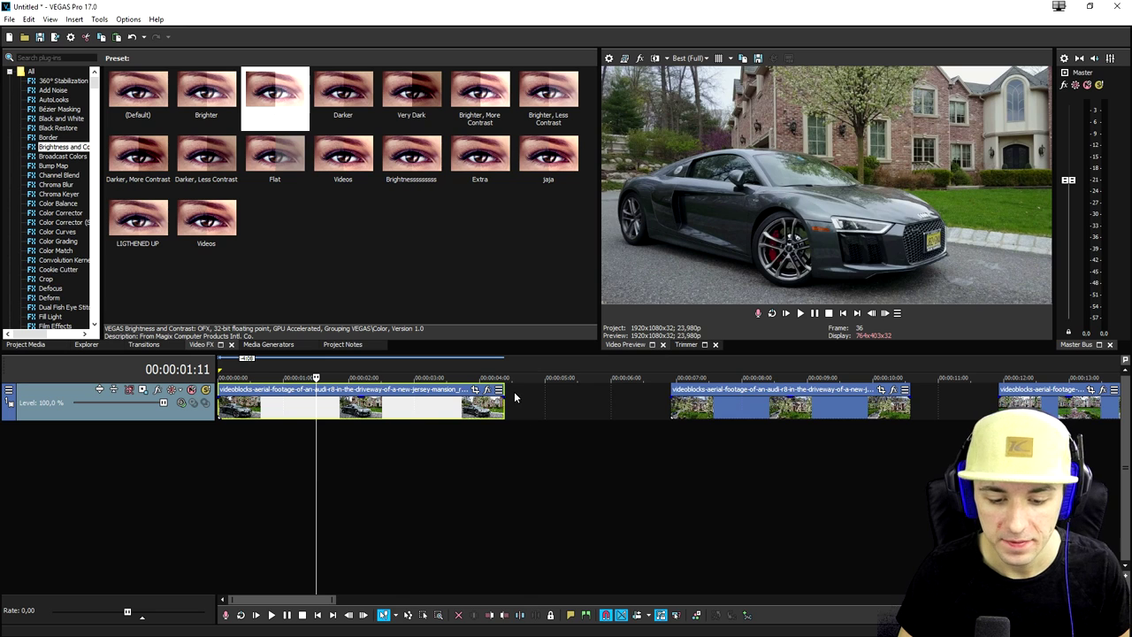
pyautogui.rightClick(517, 392)
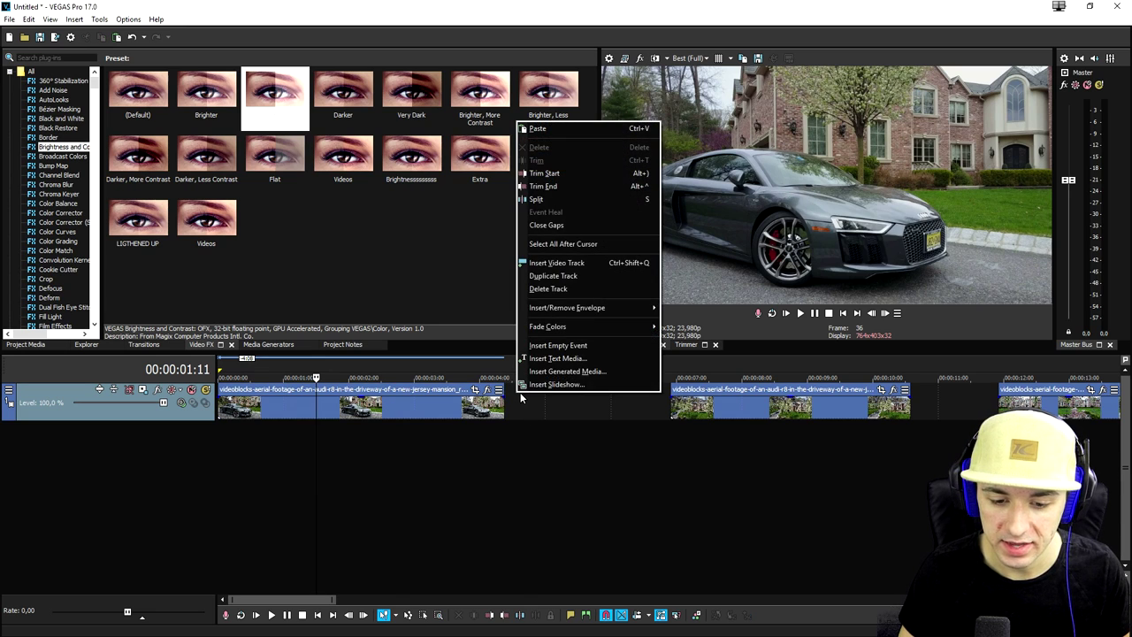
pyautogui.click(578, 267)
pyautogui.rightClick(298, 402)
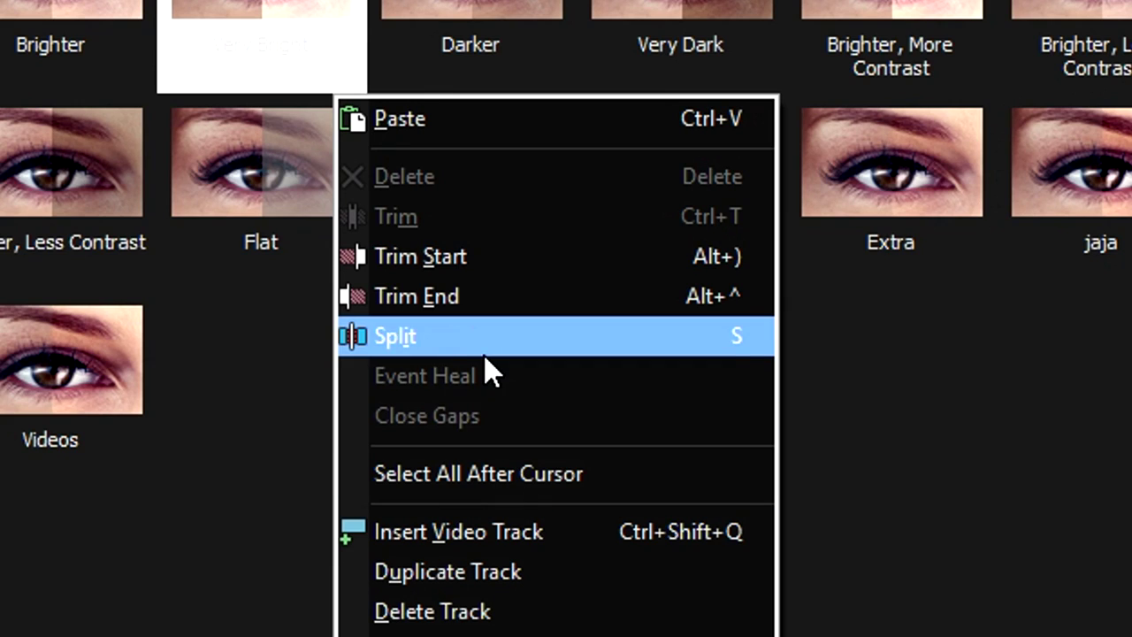
pyautogui.click(399, 119)
pyautogui.moveTo(468, 409); pyautogui.dragTo(373, 411)
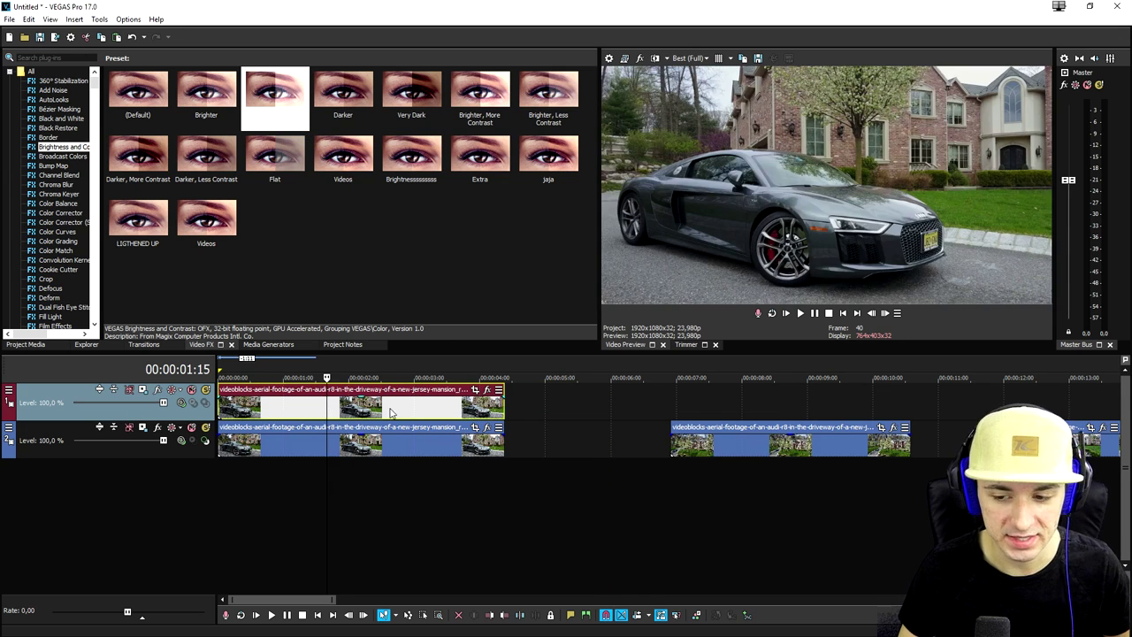
pyautogui.scroll(3, 373, 411)
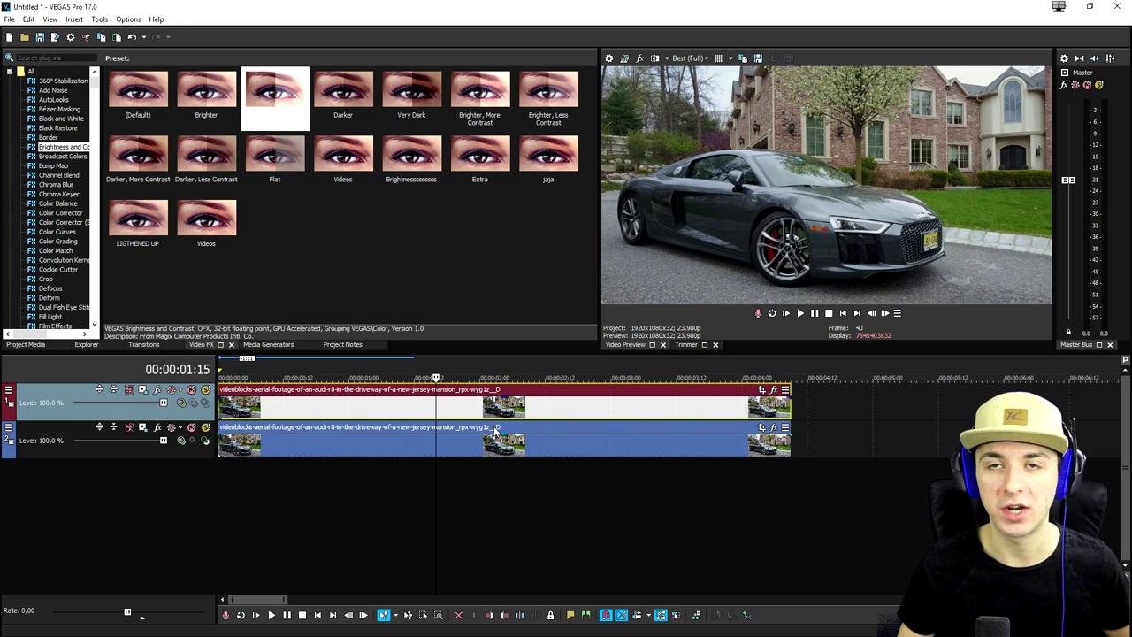
pyautogui.moveTo(492, 442); pyautogui.dragTo(494, 473)
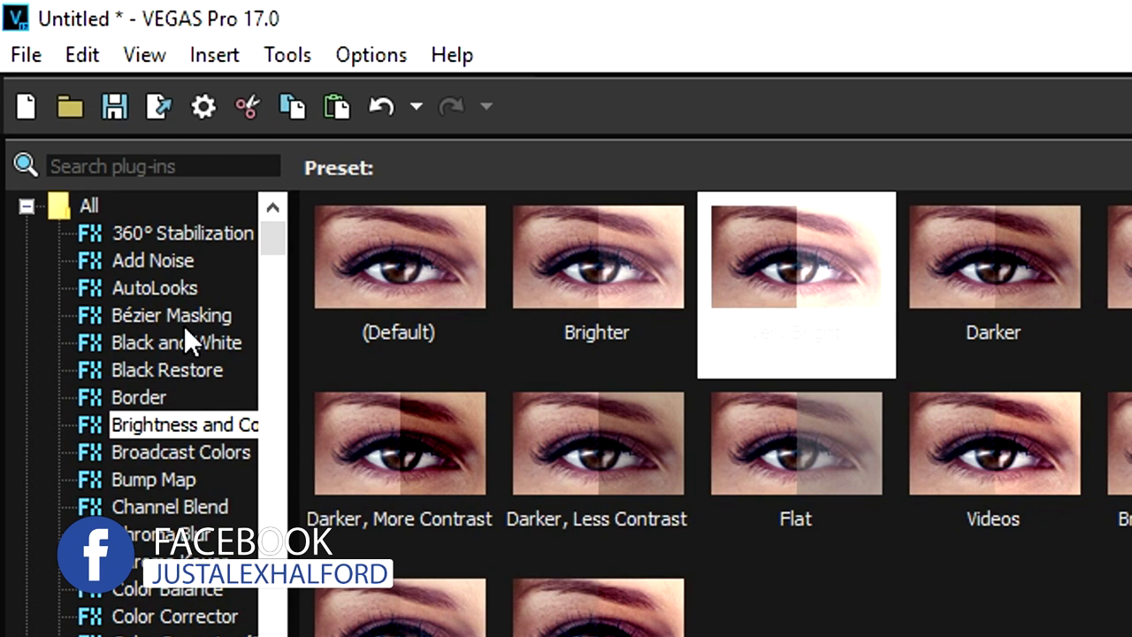
# - Apply the (Default) Bézier Masking preset to the top car clip and begin dimming the lower clip
pyautogui.click(184, 316)
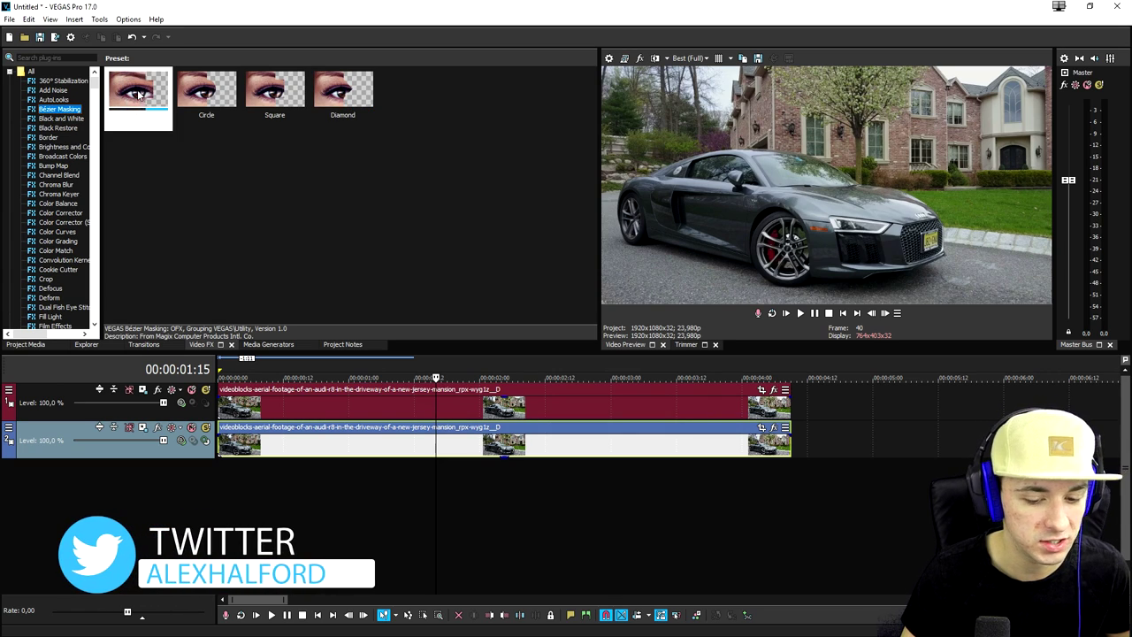
pyautogui.moveTo(156, 127); pyautogui.dragTo(434, 333)
pyautogui.moveTo(446, 402); pyautogui.dragTo(452, 405)
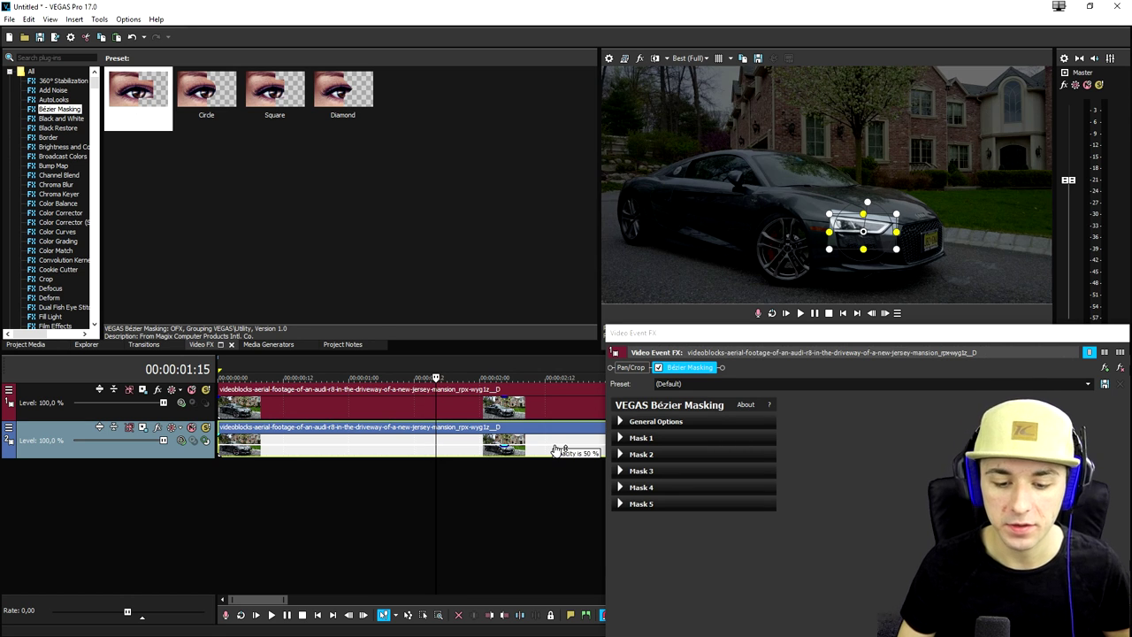
pyautogui.moveTo(557, 449); pyautogui.dragTo(557, 448)
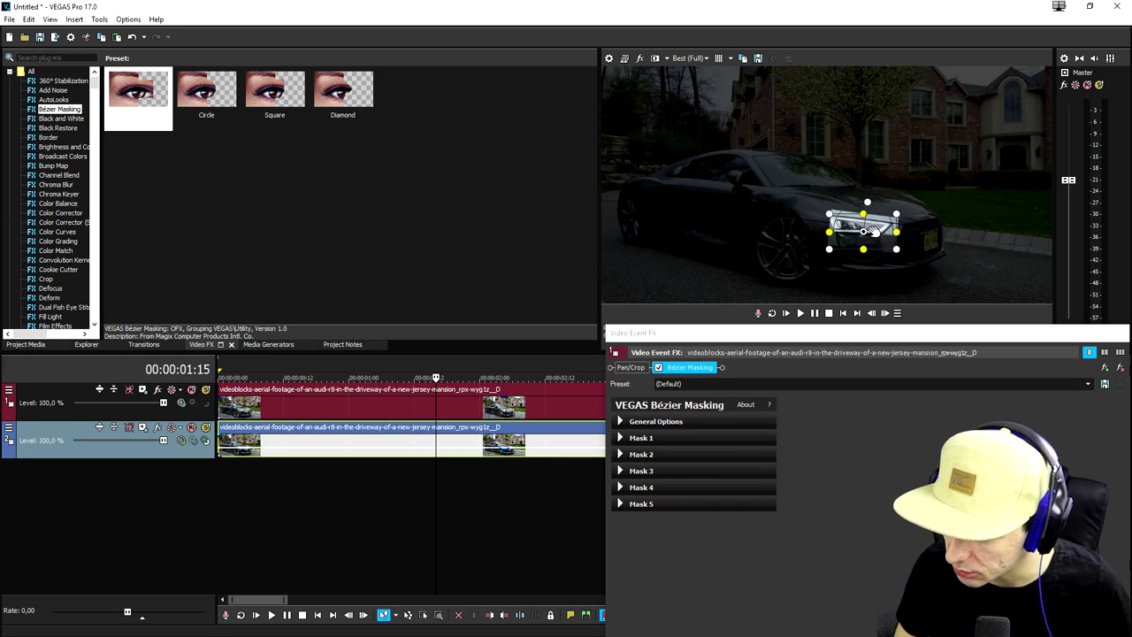
# - Position the mask over the headlight, close the effect settings, and fade the lower clip to 0% opacity
pyautogui.moveTo(883, 229); pyautogui.dragTo(882, 231)
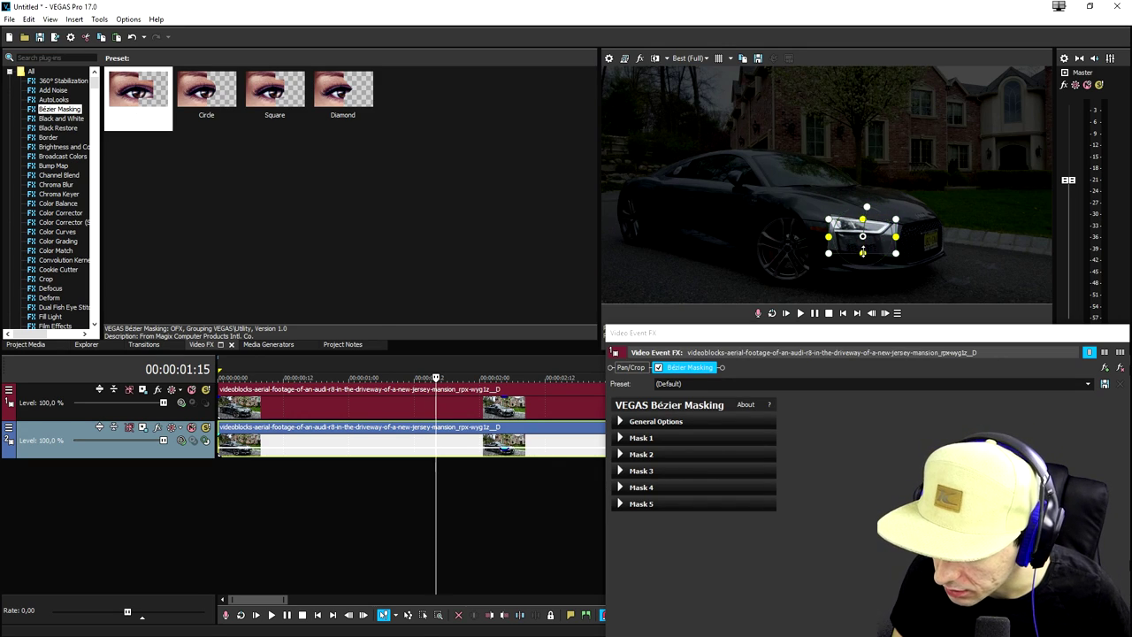
pyautogui.moveTo(880, 235); pyautogui.dragTo(878, 227)
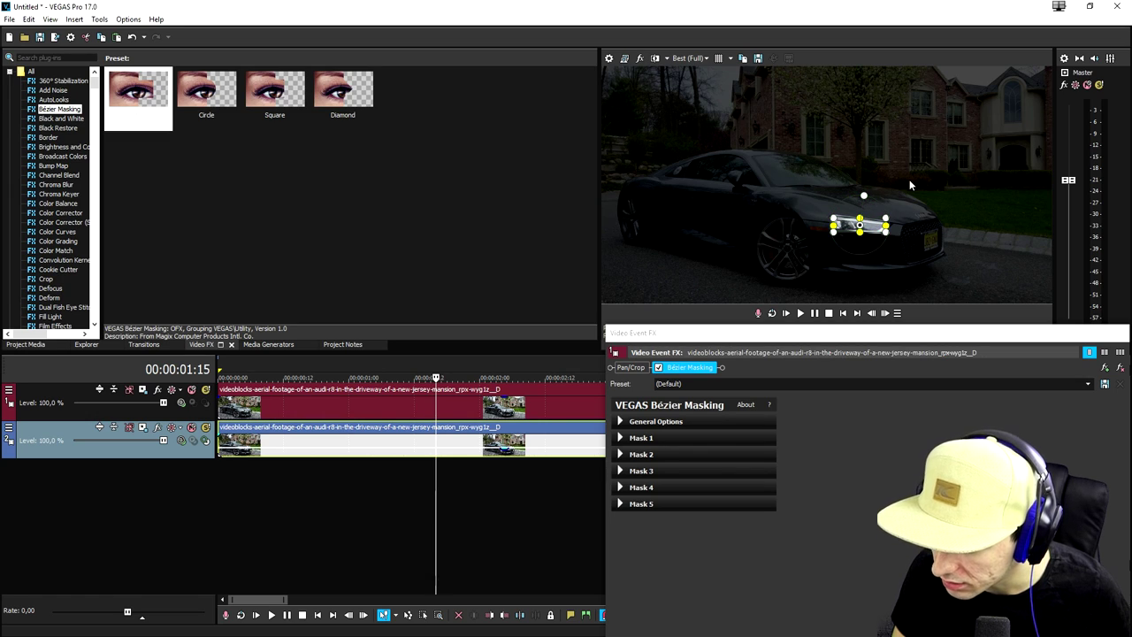
pyautogui.moveTo(962, 318); pyautogui.dragTo(844, 345)
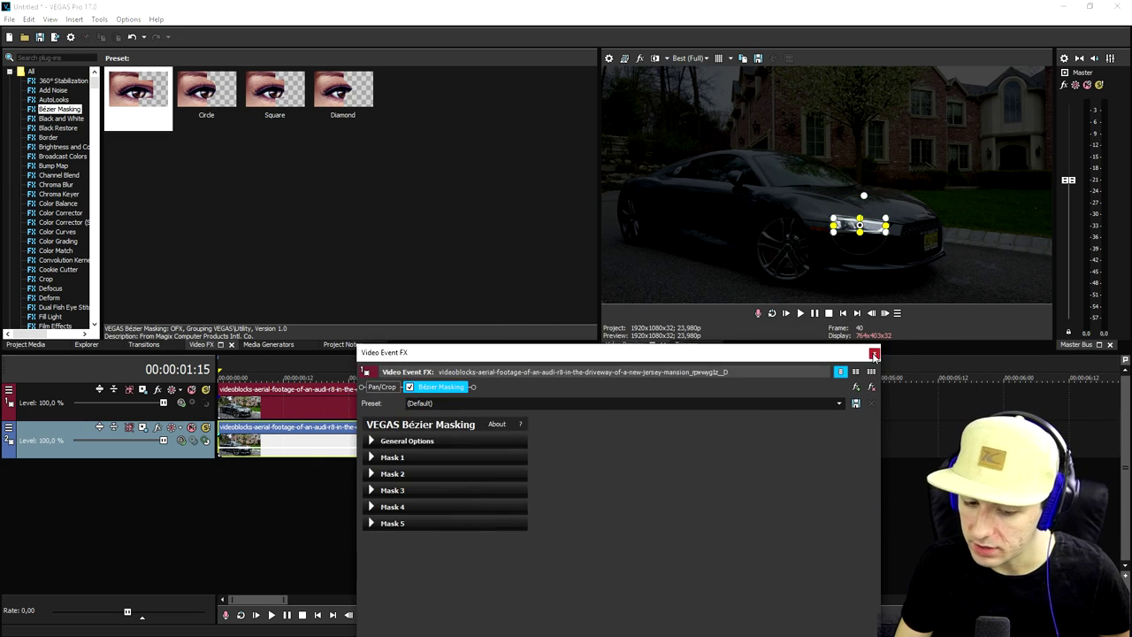
pyautogui.click(873, 355)
pyautogui.moveTo(514, 456); pyautogui.dragTo(518, 472)
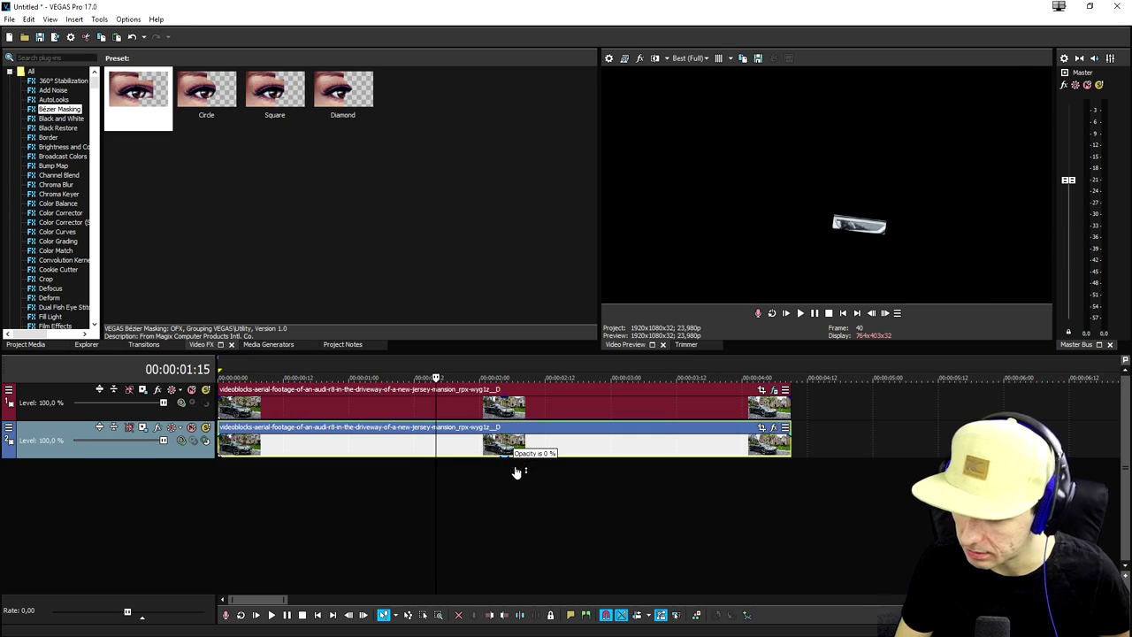
pyautogui.click(762, 392)
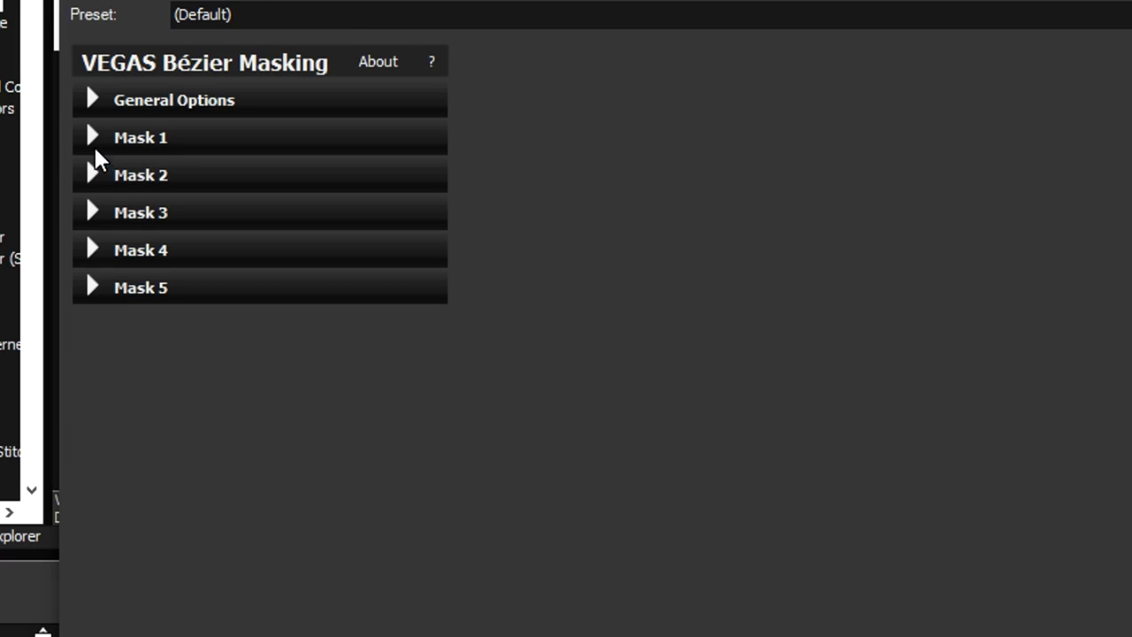
# - Track Mask 1 through the clip and play it back to check the tracked headlight
pyautogui.click(94, 134)
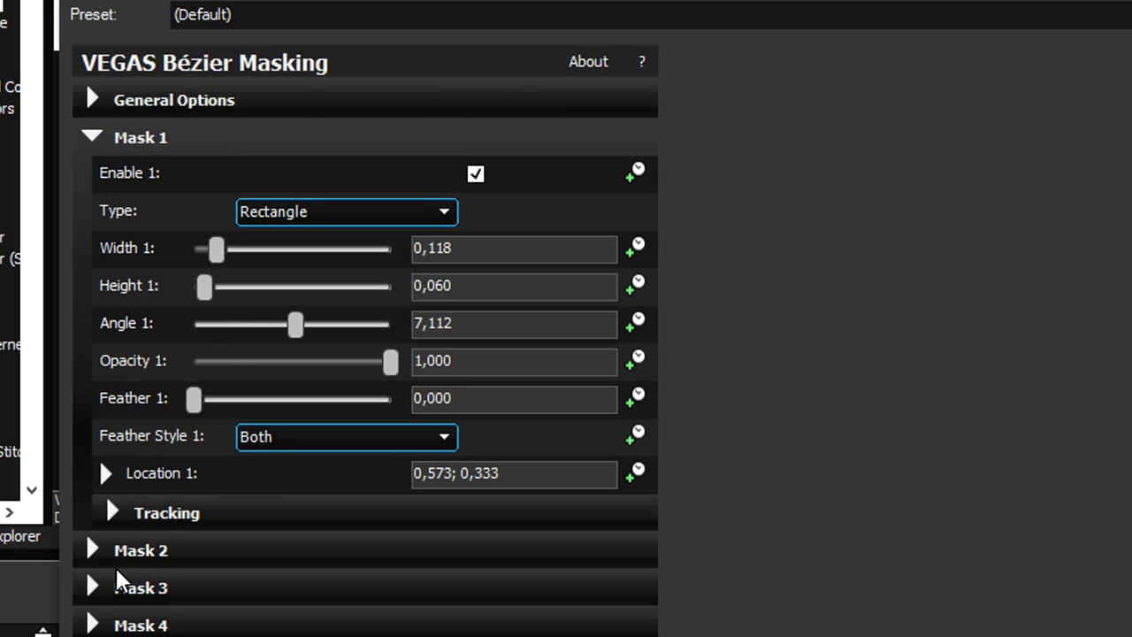
pyautogui.click(112, 516)
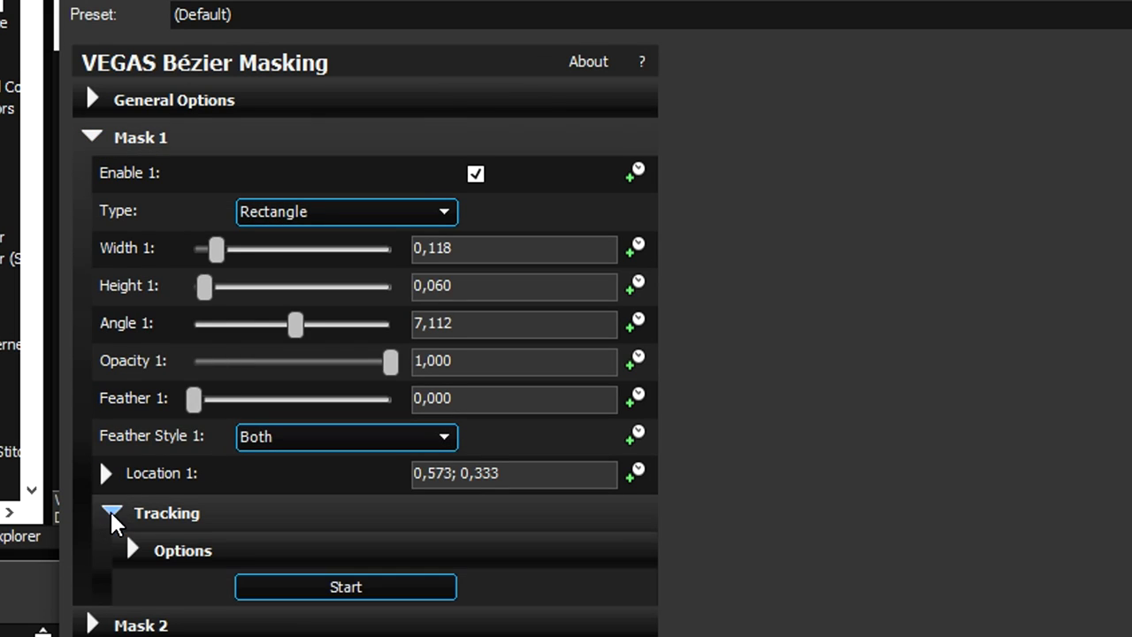
pyautogui.click(330, 594)
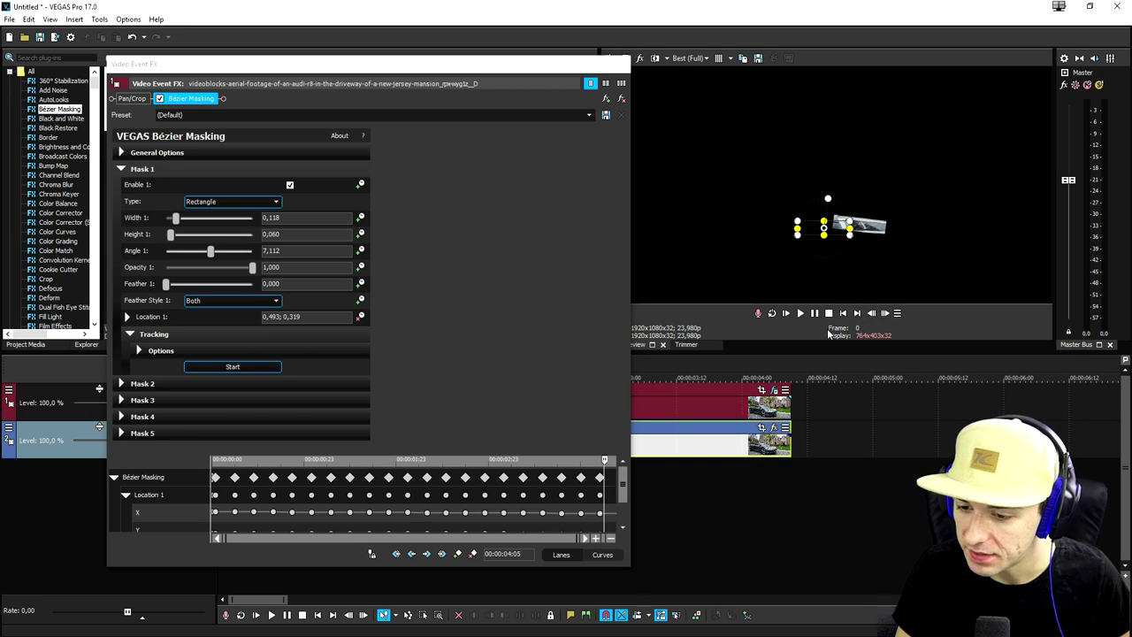
pyautogui.press('space')
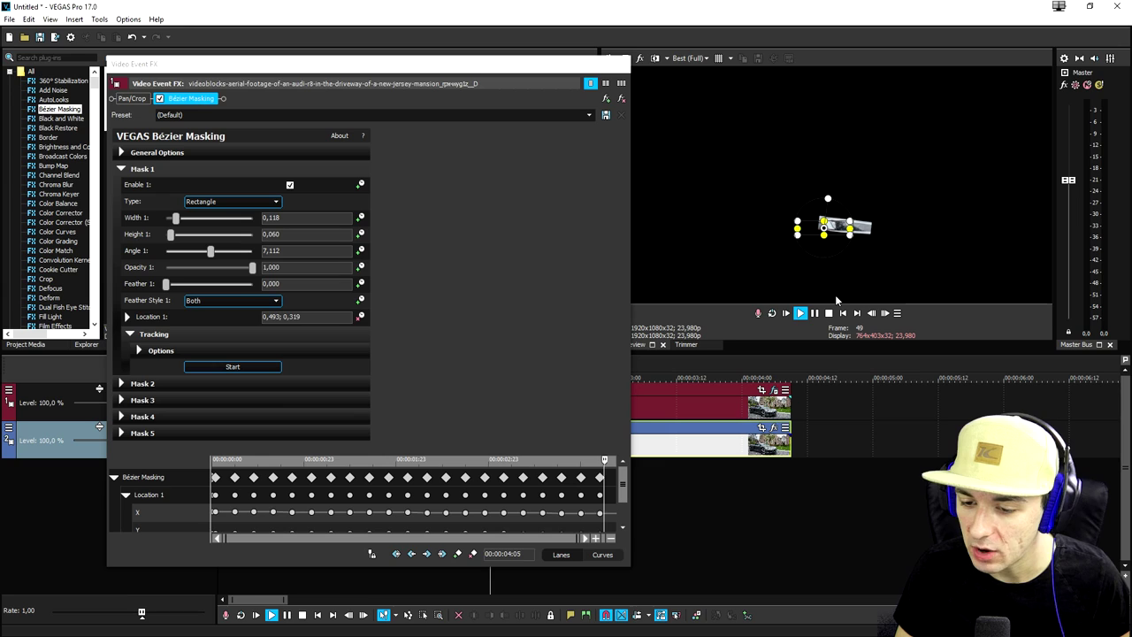
pyautogui.moveTo(518, 65); pyautogui.dragTo(1052, 244)
pyautogui.press('space')
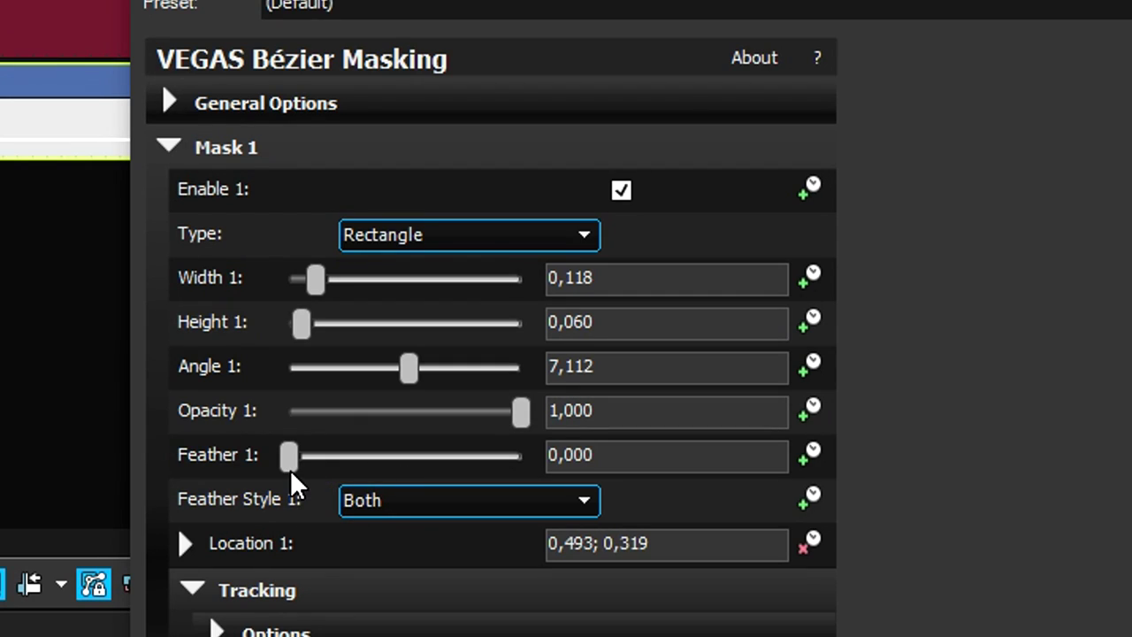
# - Set the headlight mask's feather to 4.762 and close the Video Event FX window
pyautogui.moveTo(290, 454); pyautogui.dragTo(305, 454)
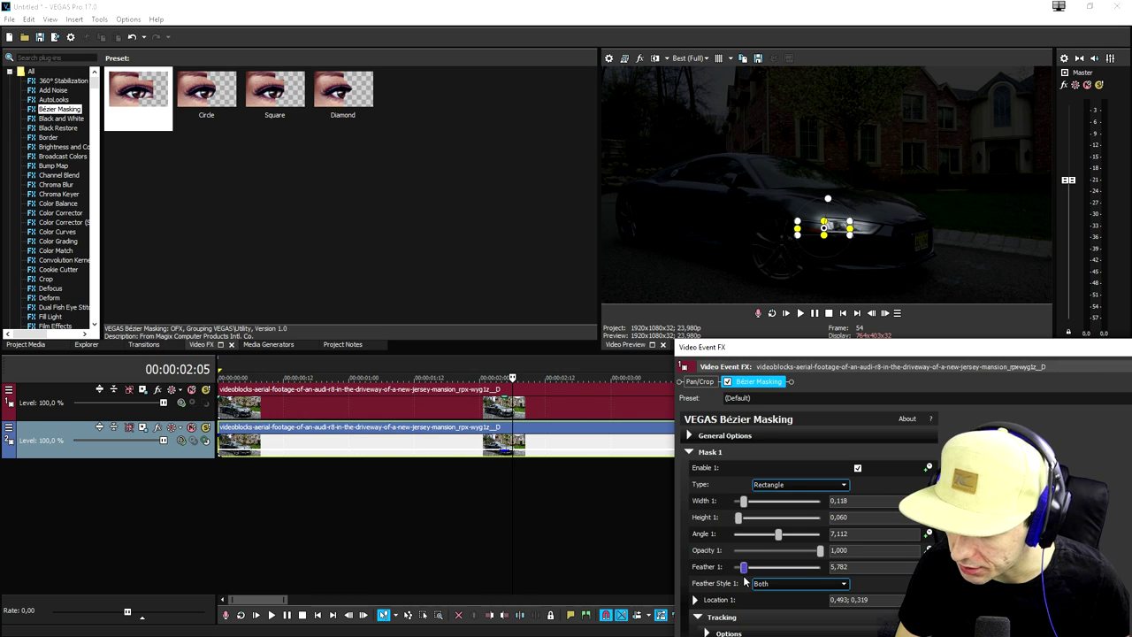
pyautogui.moveTo(742, 567); pyautogui.dragTo(741, 567)
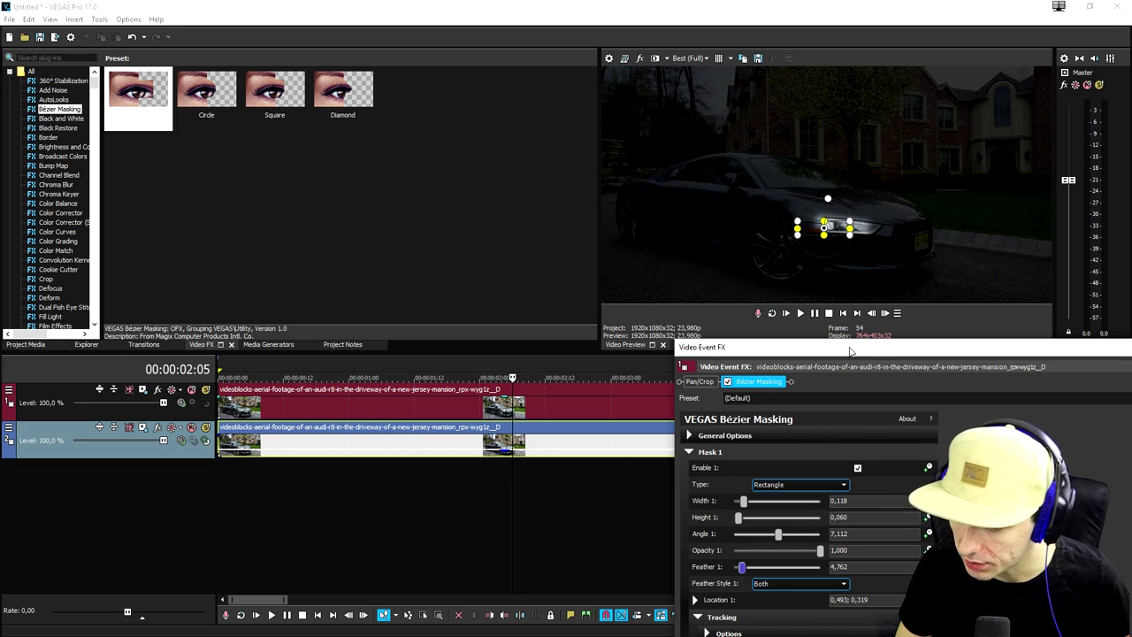
pyautogui.moveTo(848, 351); pyautogui.dragTo(611, 370)
pyautogui.click(961, 365)
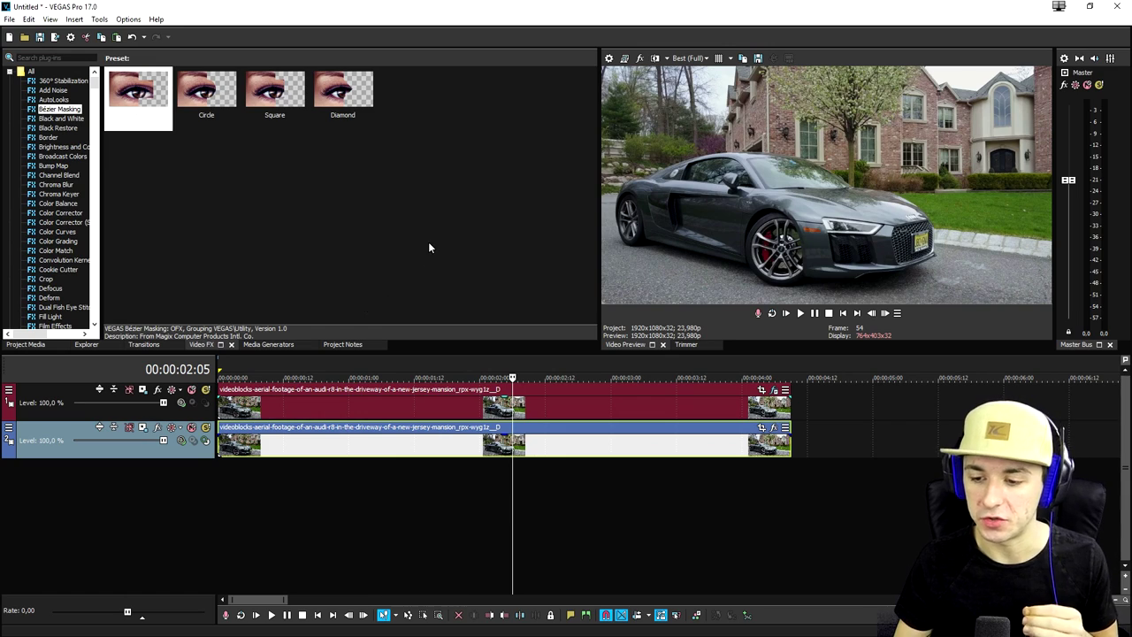
# - Apply the (Default) Brightness and Contrast preset to the car clip with brightness 0.633
pyautogui.click(64, 146)
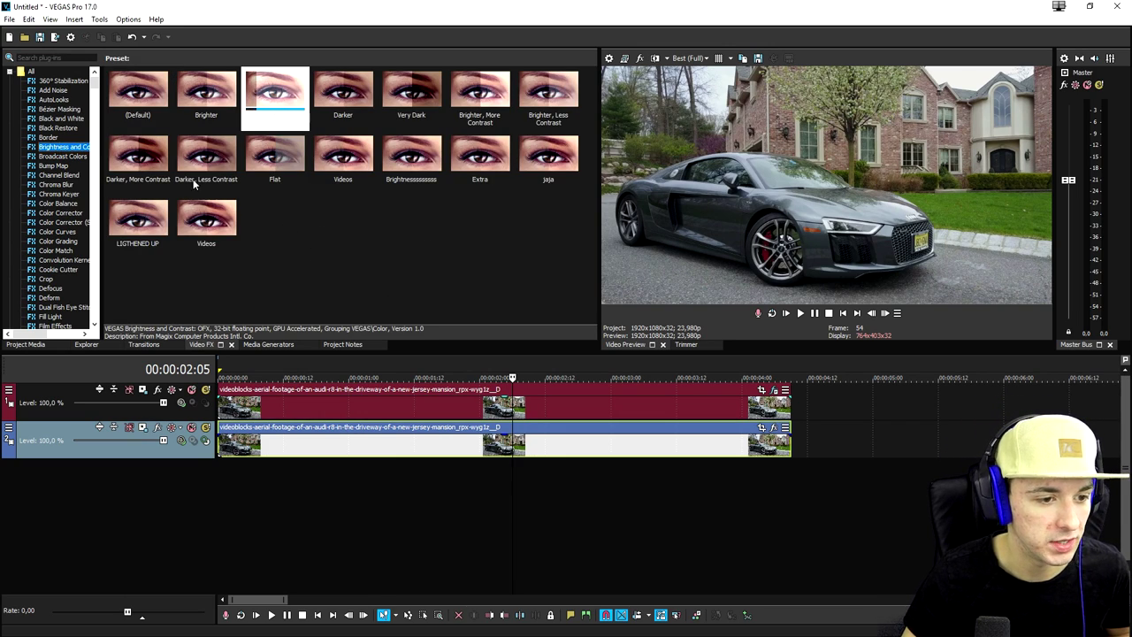
pyautogui.click(137, 103)
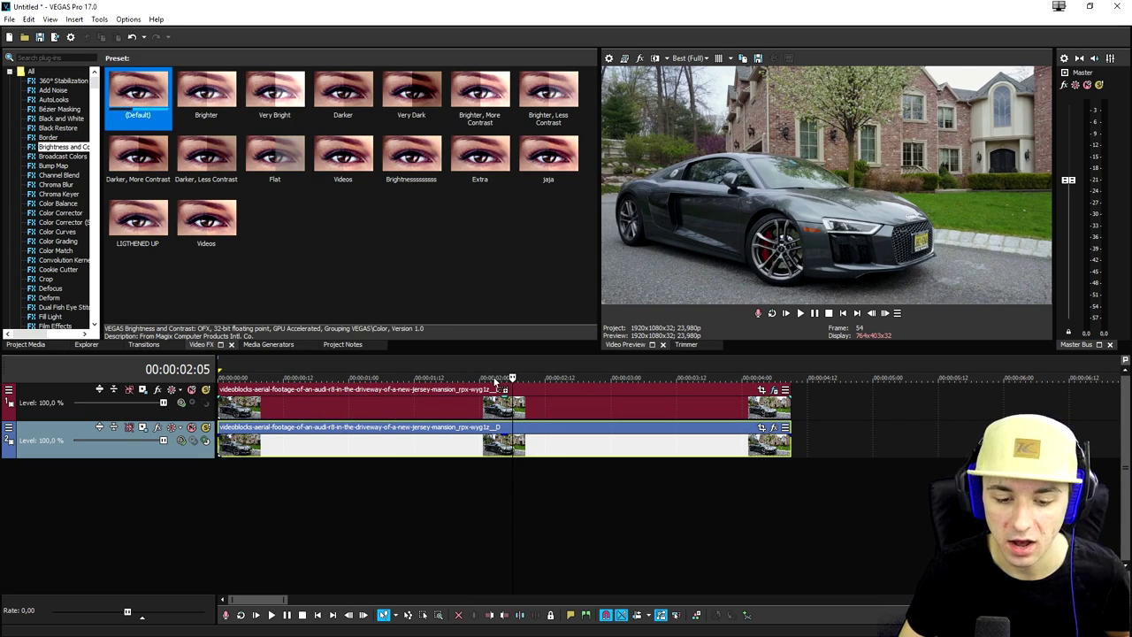
pyautogui.moveTo(543, 409); pyautogui.dragTo(543, 410)
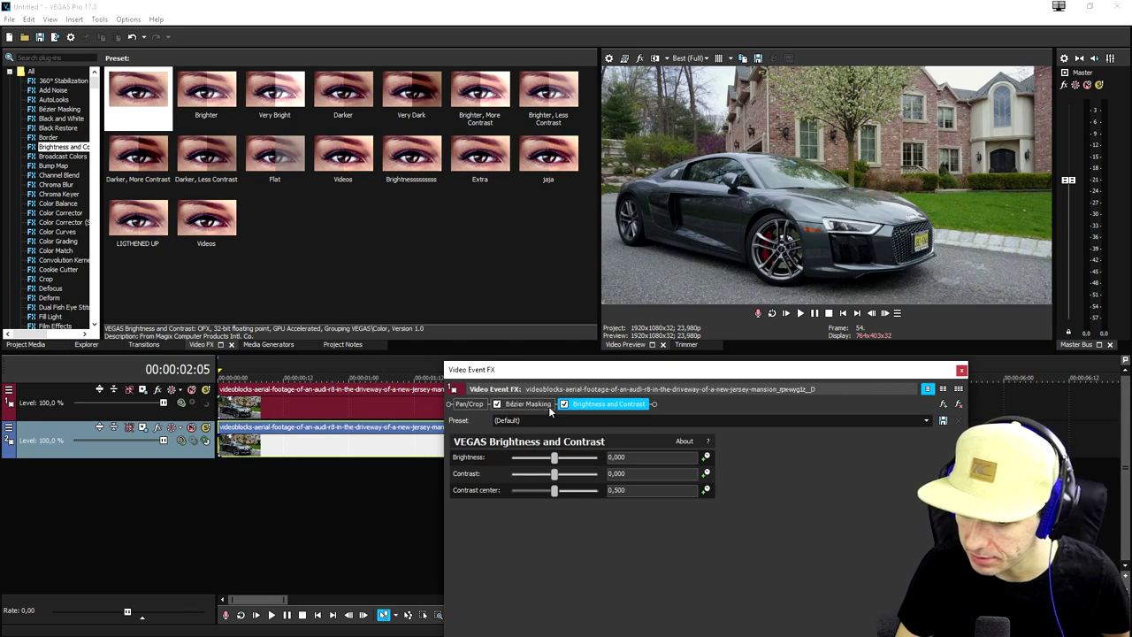
pyautogui.moveTo(554, 458); pyautogui.dragTo(579, 458)
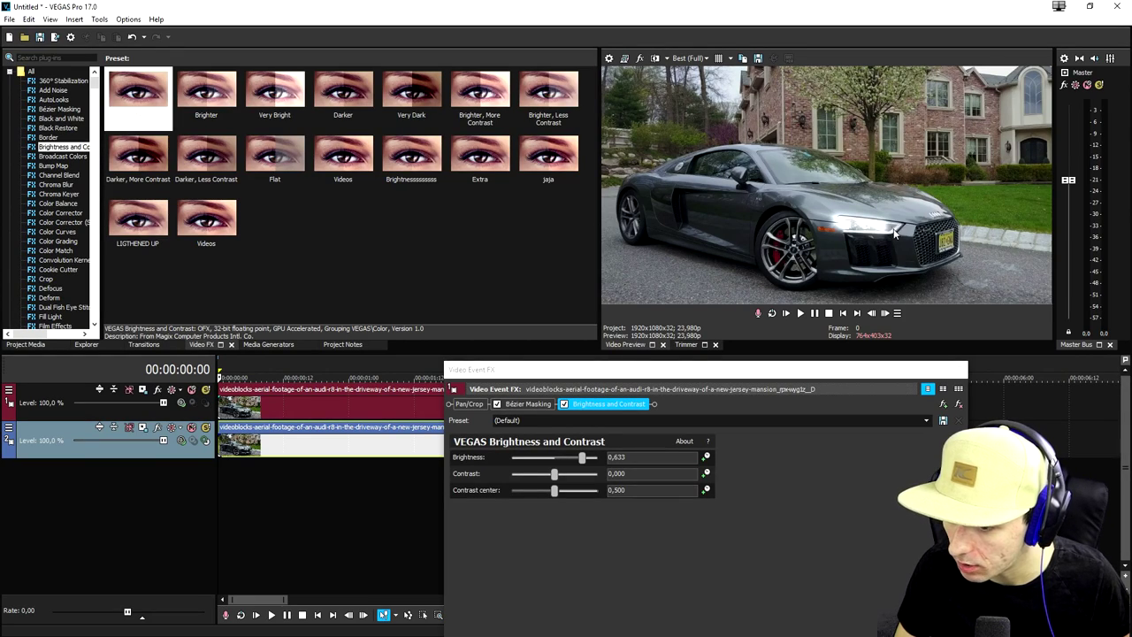
pyautogui.click(527, 403)
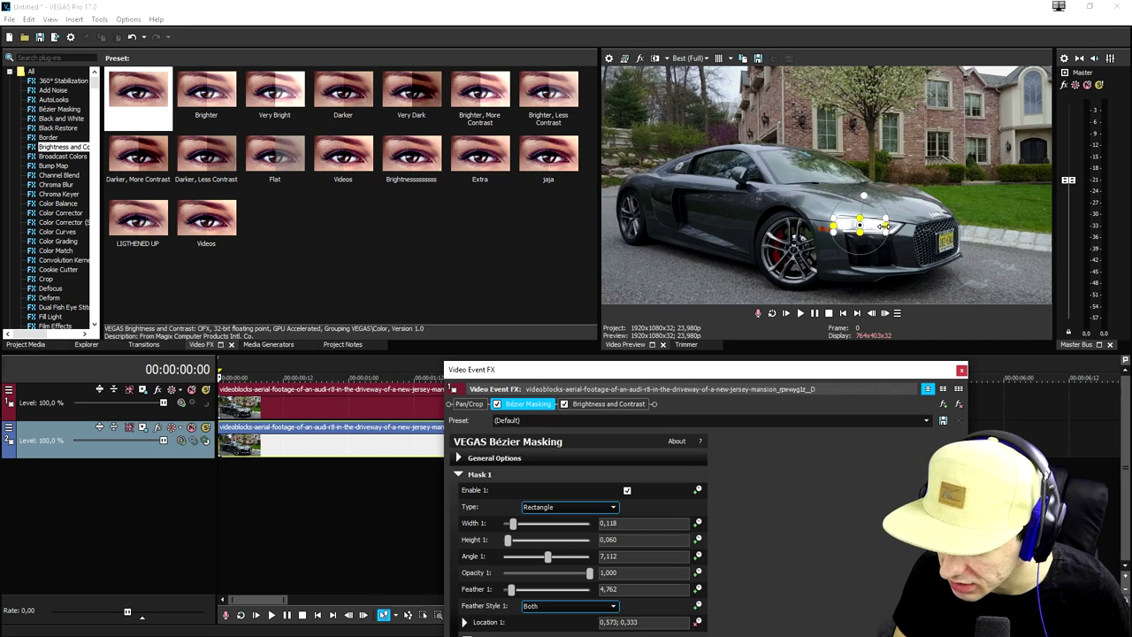
# - Widen the headlight mask, re-track it, and set contrast to 0.306
pyautogui.moveTo(883, 226); pyautogui.dragTo(897, 227)
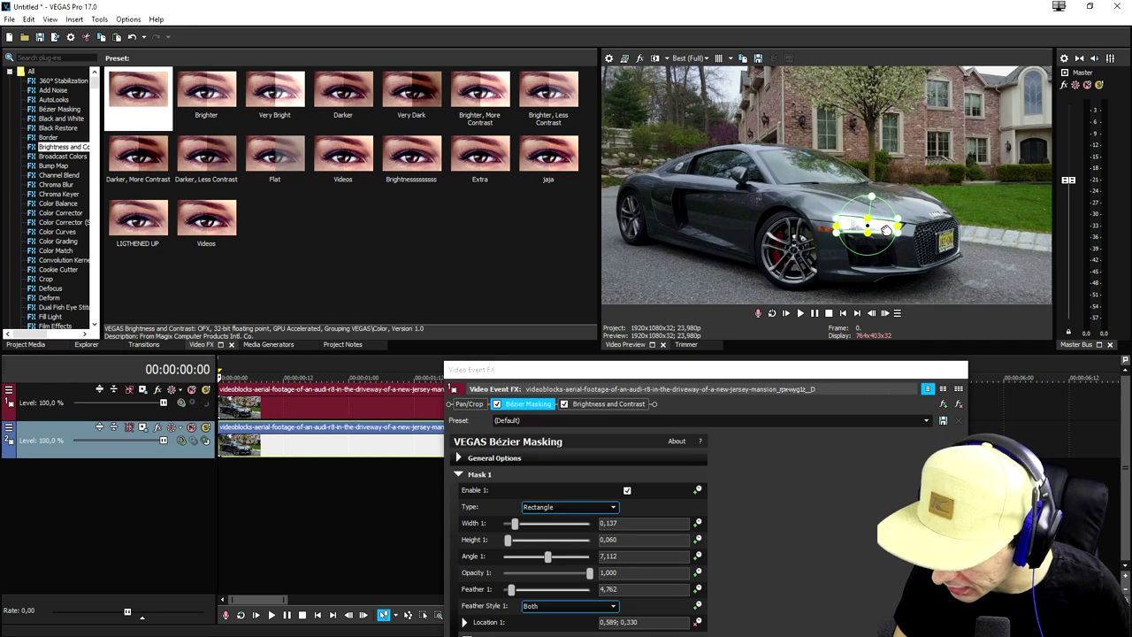
pyautogui.moveTo(566, 368); pyautogui.dragTo(497, 195)
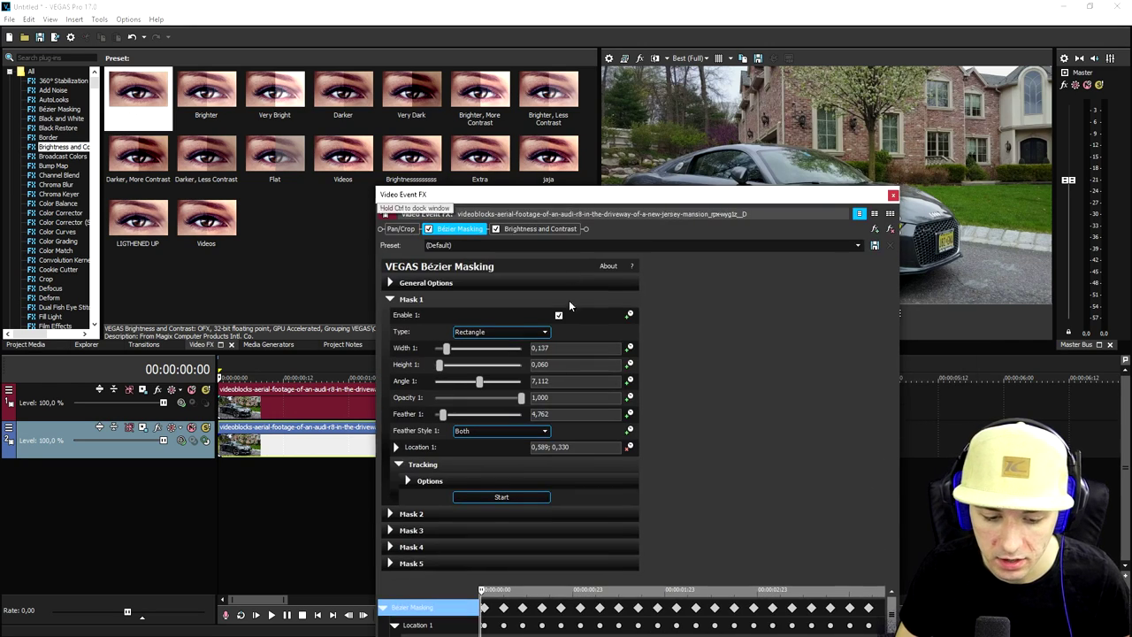
pyautogui.click(502, 497)
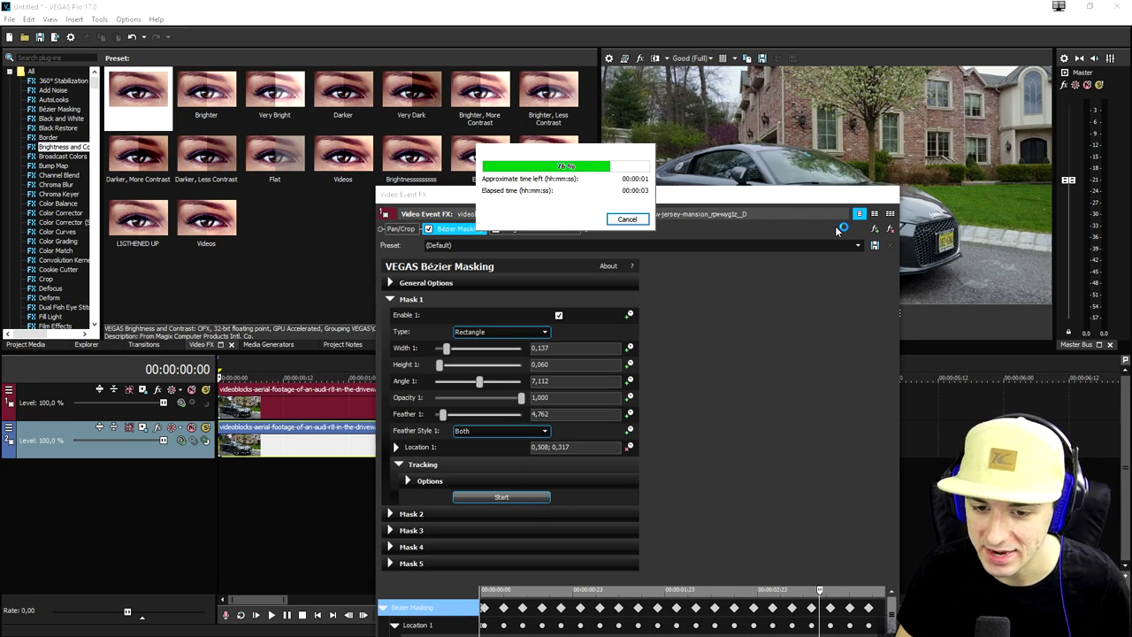
pyautogui.click(529, 228)
pyautogui.moveTo(563, 193); pyautogui.dragTo(724, 328)
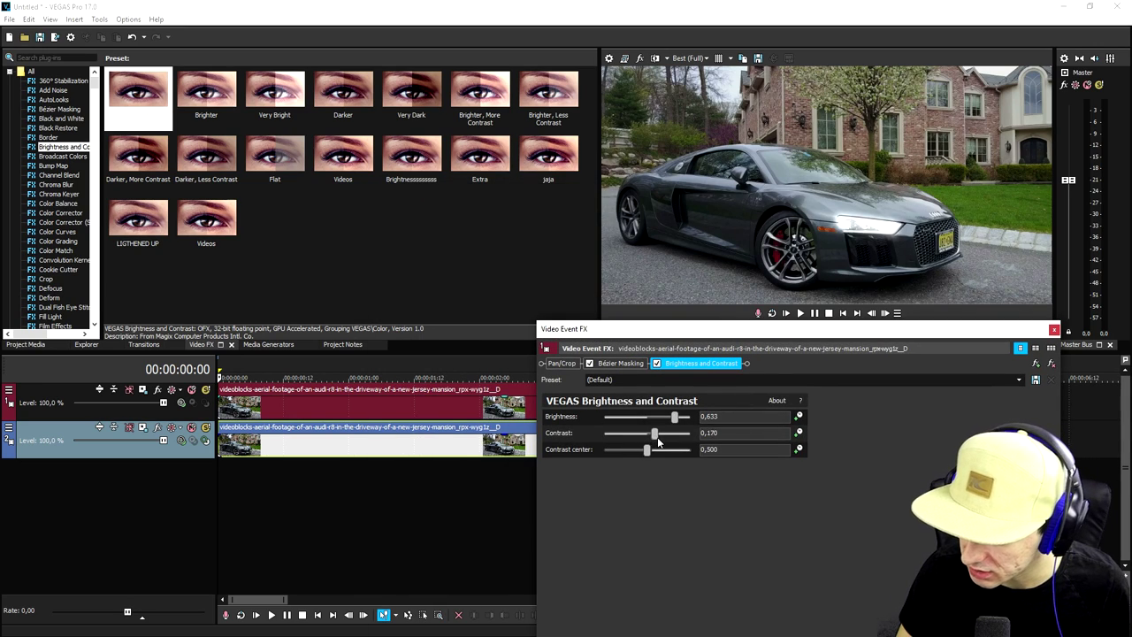
pyautogui.click(1053, 330)
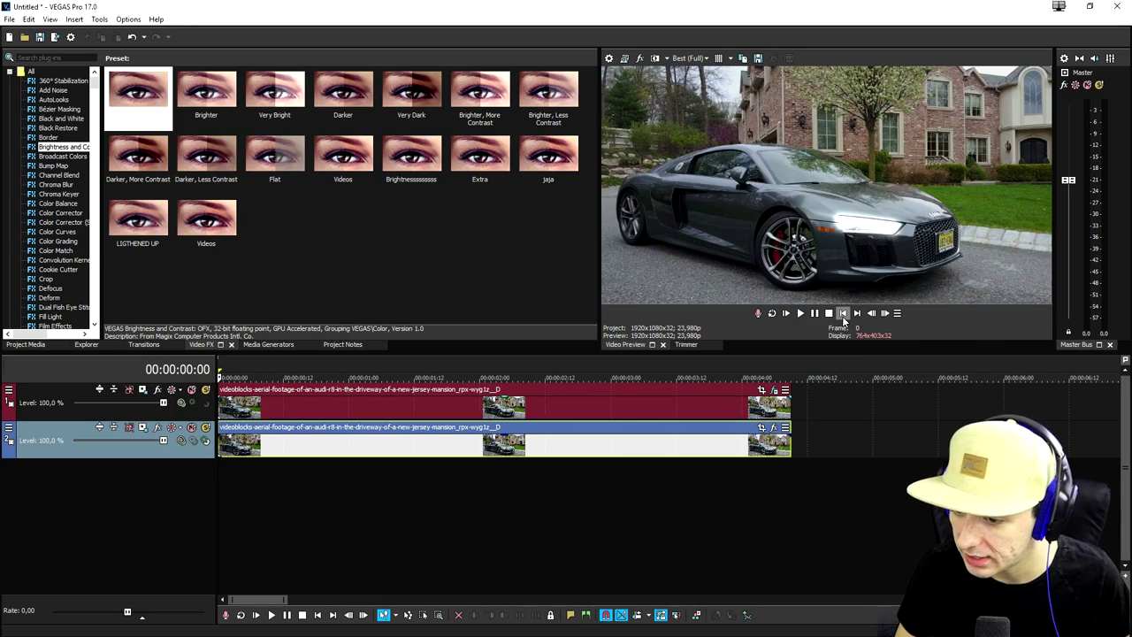
# - Play back the brightened headlight, then drag the top car clip's opacity to 0%
pyautogui.press('space')
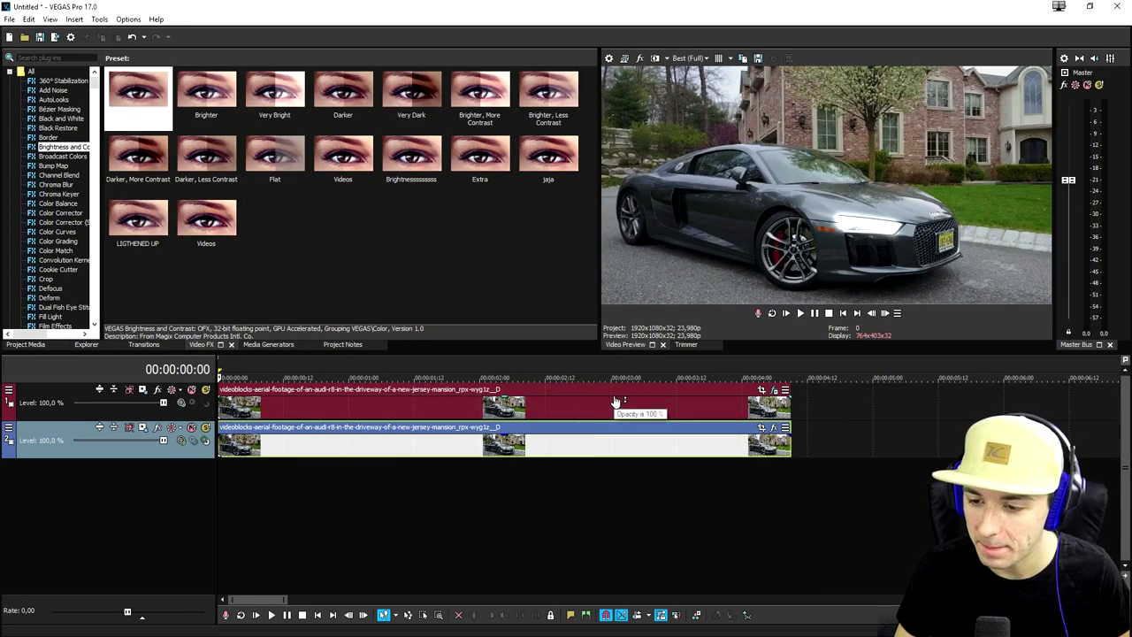
pyautogui.moveTo(615, 402); pyautogui.dragTo(618, 446)
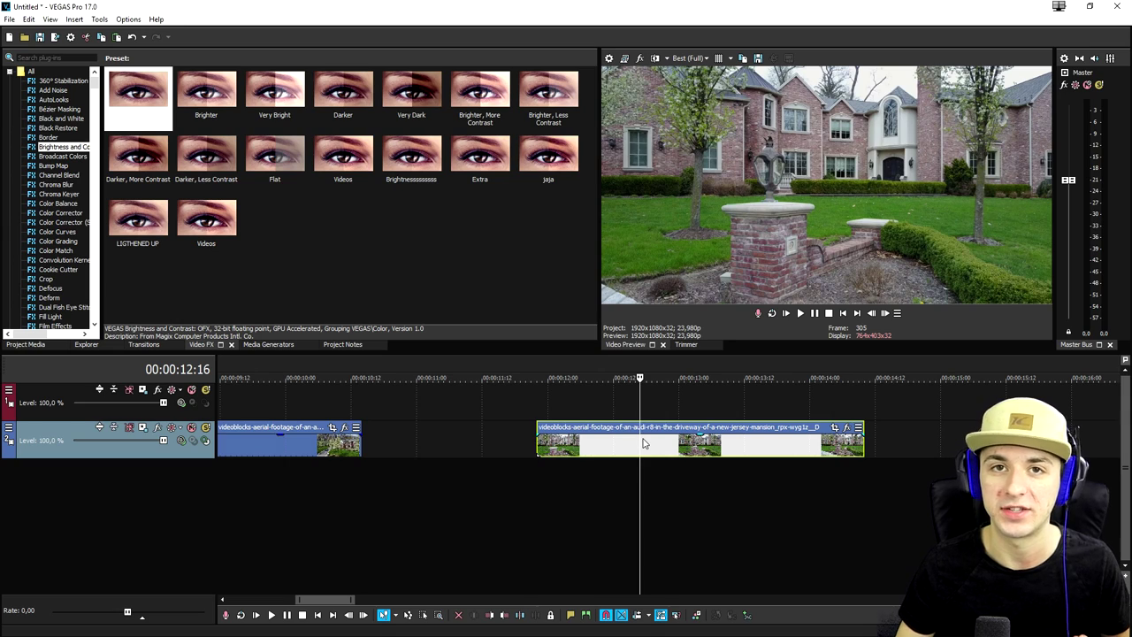
# - Paste the pillar clip at 00:00:11:21 on the top track and apply the (Default) Bézier Masking preset
pyautogui.click(537, 407)
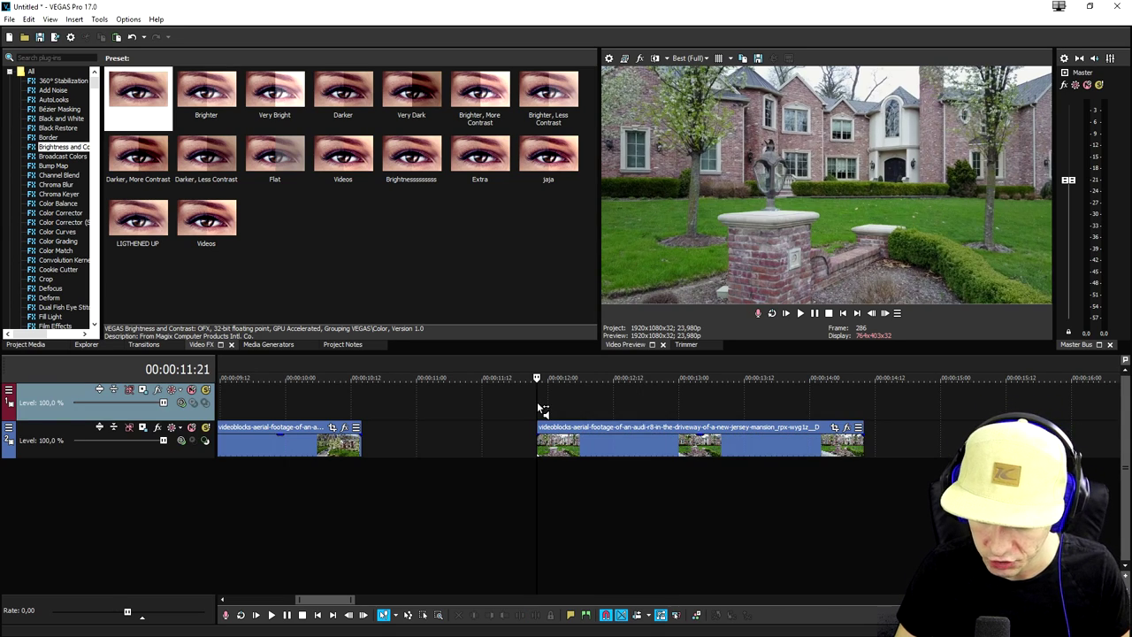
pyautogui.hotkey('ctrl', 'v')
pyautogui.click(678, 407)
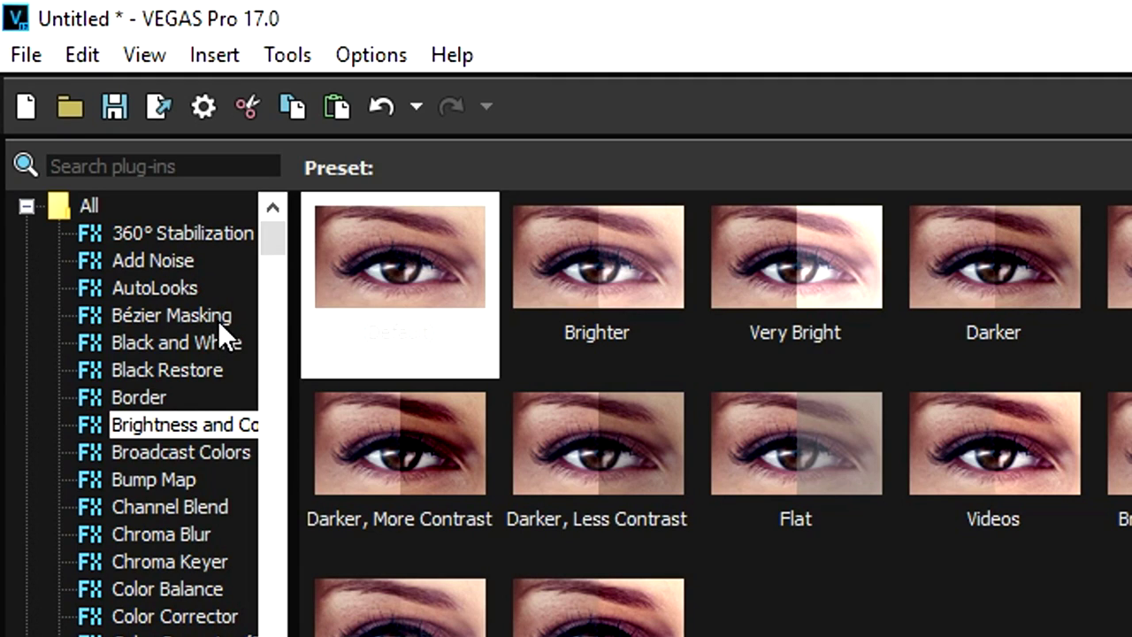
pyautogui.click(215, 316)
pyautogui.click(406, 291)
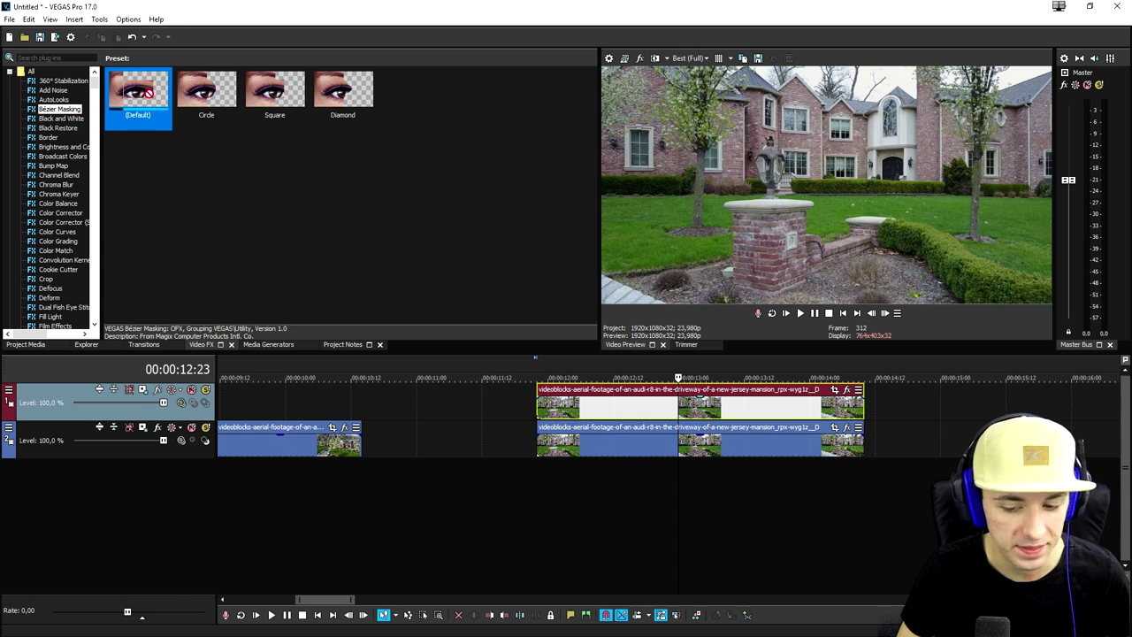
pyautogui.moveTo(716, 405); pyautogui.dragTo(715, 404)
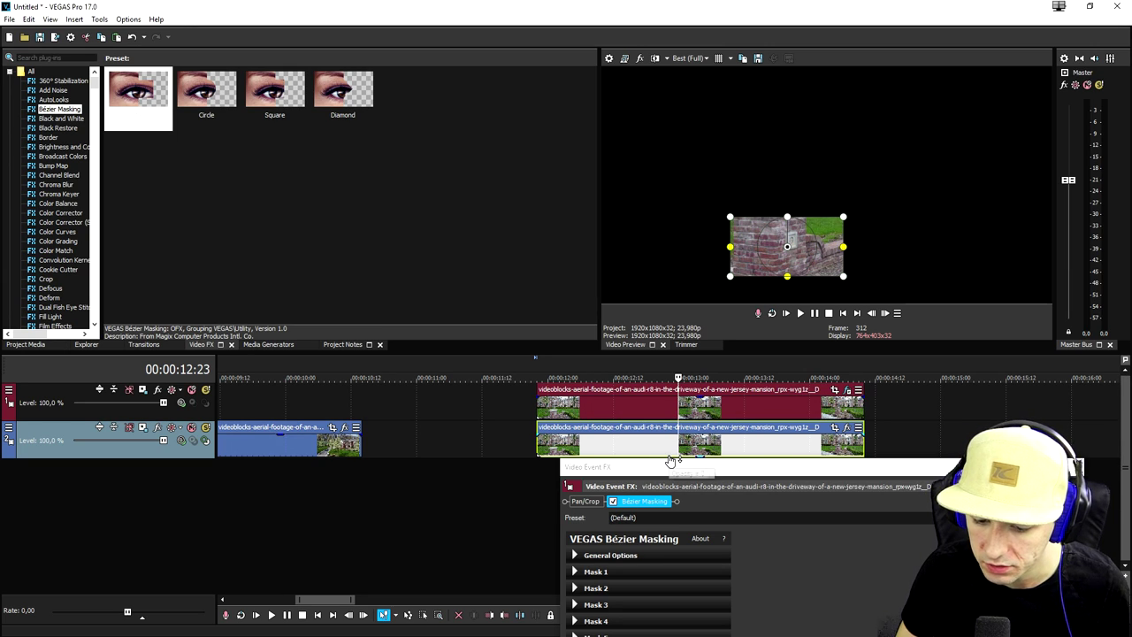
# - Narrow the mask to the brick pillar, track Mask 1 through the clip, and close the settings
pyautogui.moveTo(842, 247); pyautogui.dragTo(786, 248)
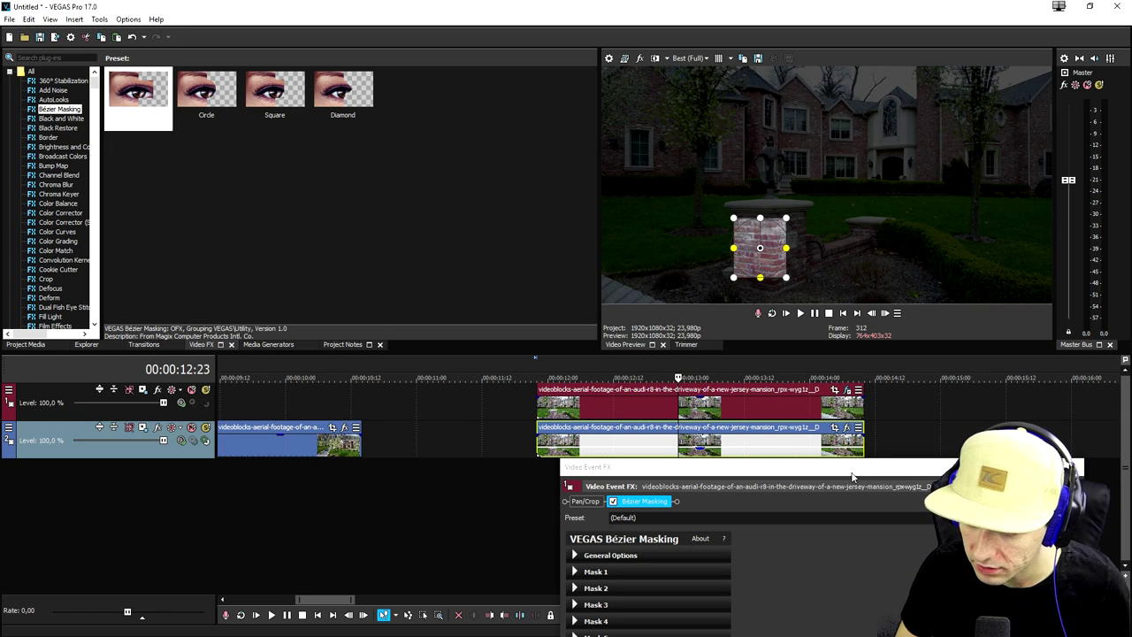
pyautogui.moveTo(822, 476); pyautogui.dragTo(1009, 377)
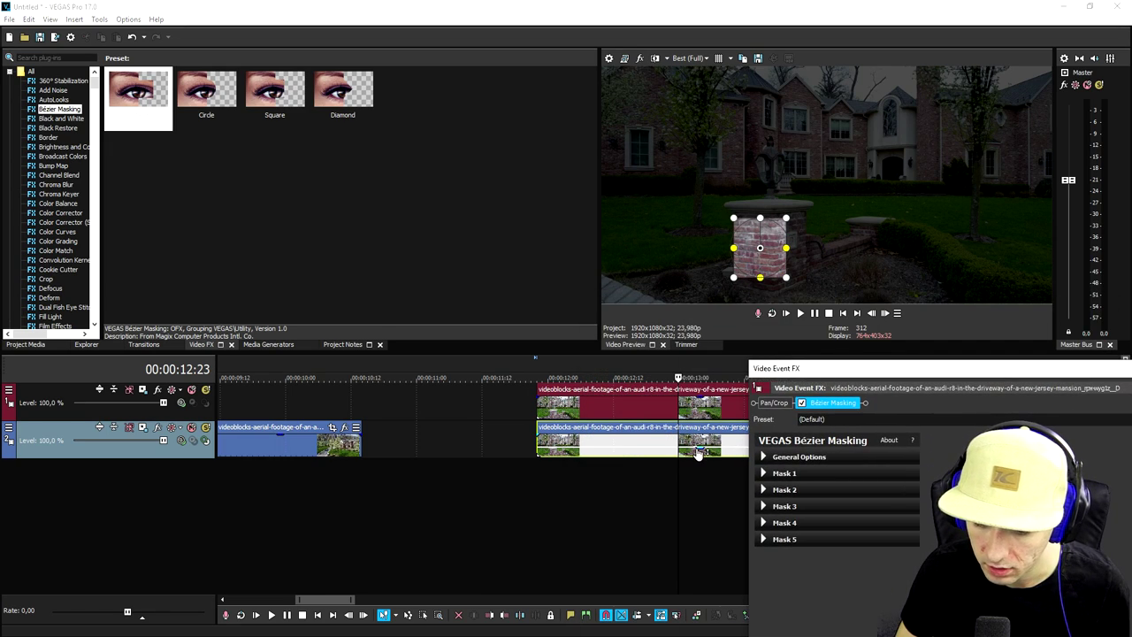
pyautogui.moveTo(831, 392); pyautogui.dragTo(736, 278)
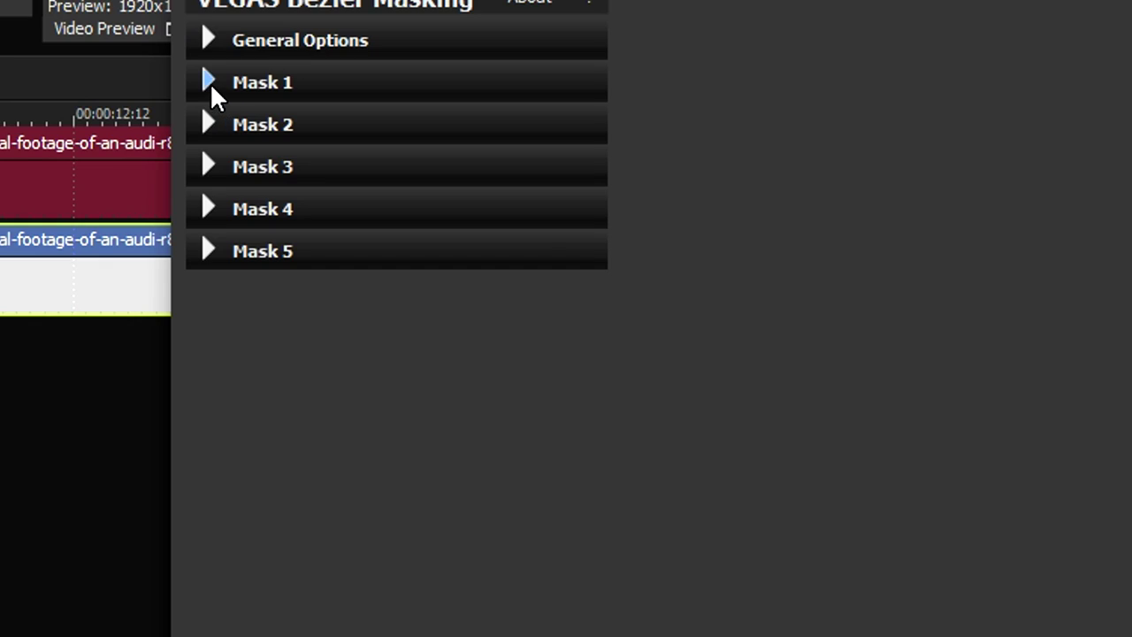
pyautogui.click(665, 365)
pyautogui.click(674, 534)
pyautogui.click(495, 587)
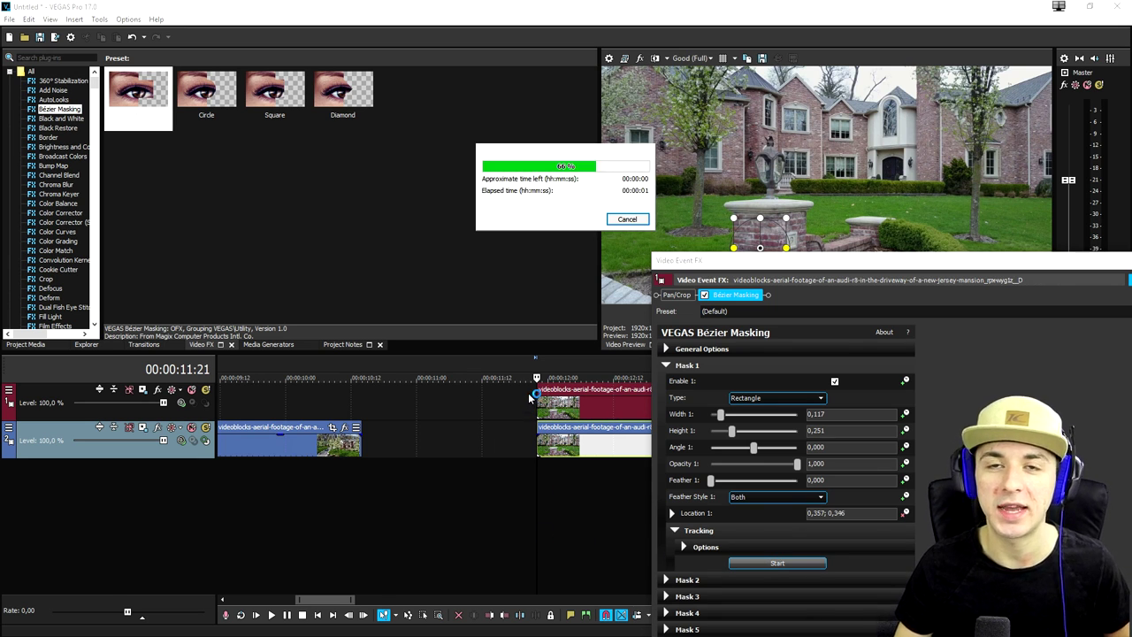
pyautogui.moveTo(884, 265); pyautogui.dragTo(677, 288)
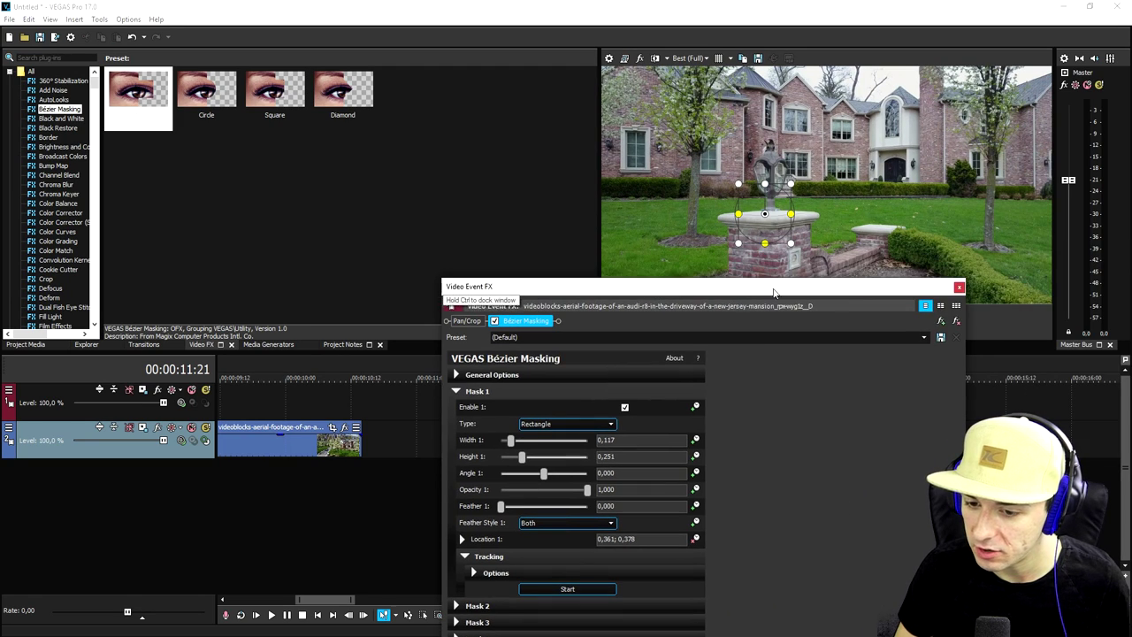
pyautogui.click(960, 287)
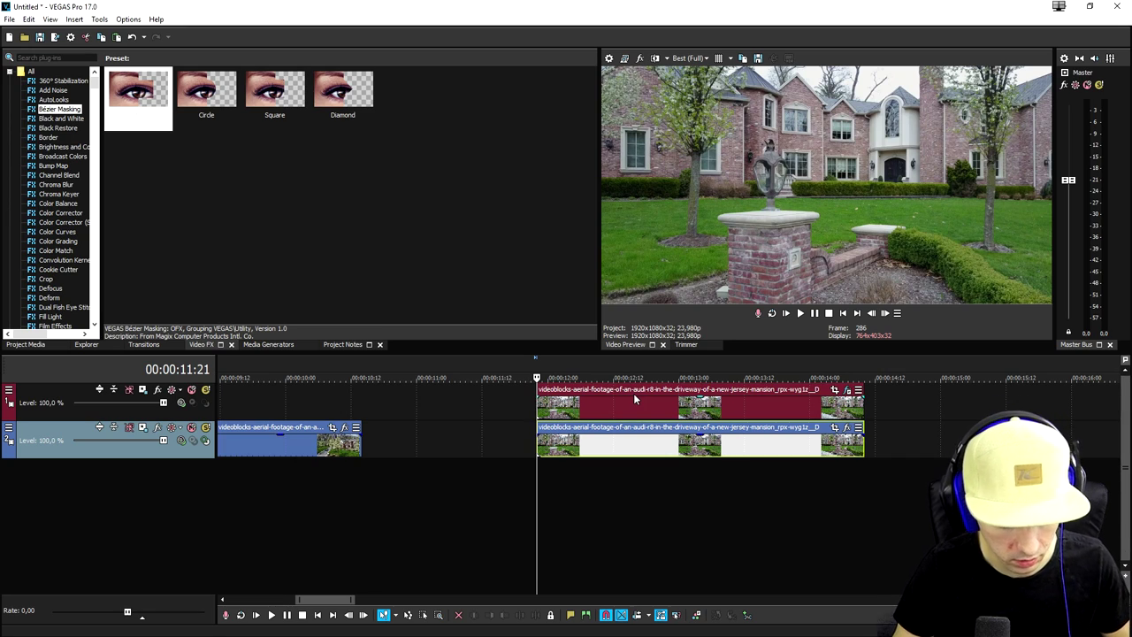
# - Paste the Vegas_Pro_15.0 logo onto a new track and cut off the part past the car clips' end
pyautogui.hotkey('ctrl', 'v')
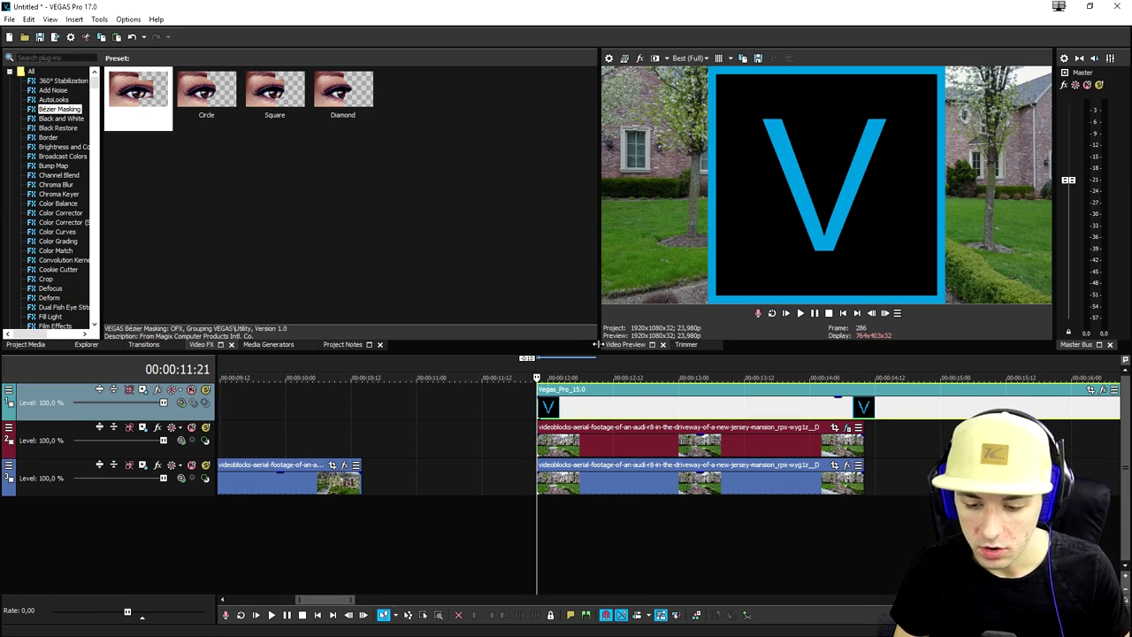
pyautogui.click(869, 417)
pyautogui.press('s')
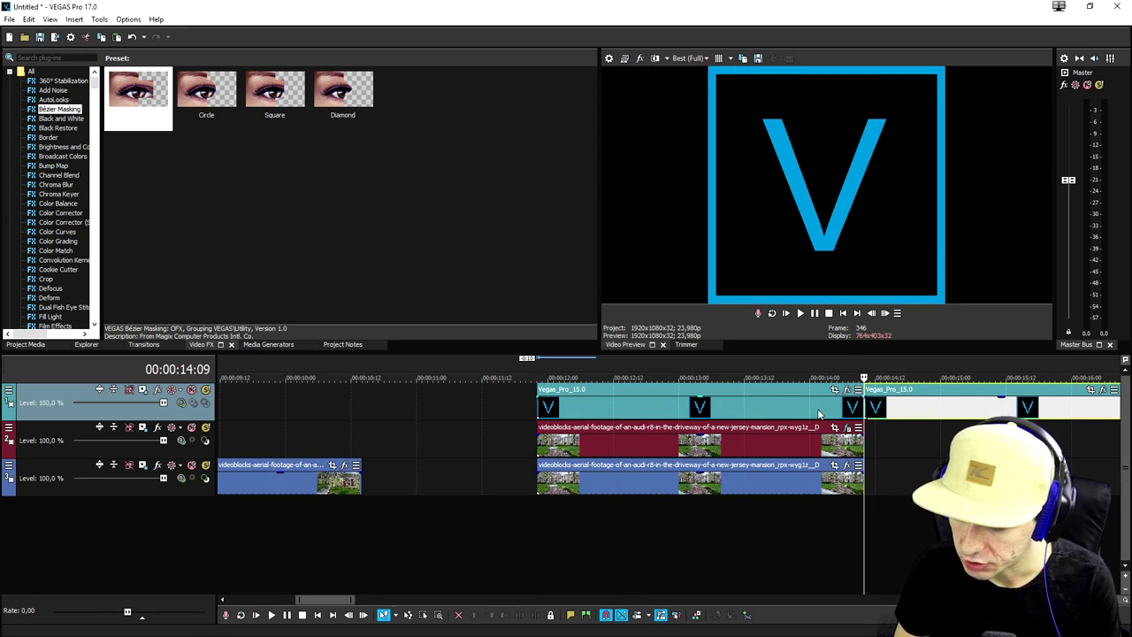
pyautogui.press('Delete')
pyautogui.click(727, 415)
pyautogui.click(674, 413)
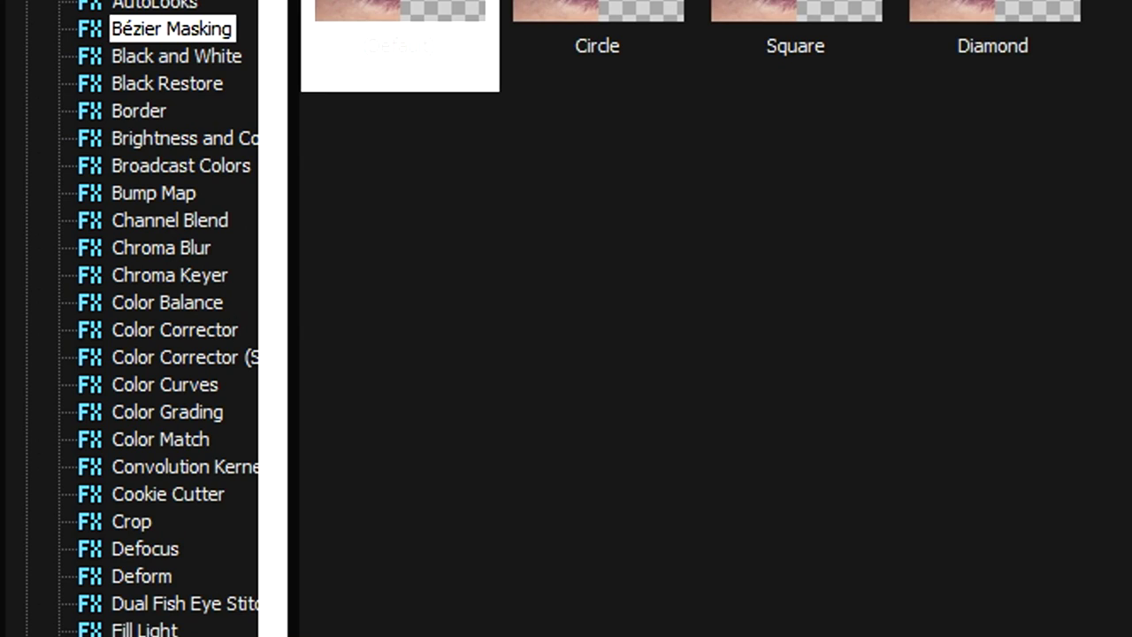
# - Apply the Default Picture In Picture preset to the V logo event so a small logo sits over the brick pillar
pyautogui.scroll(-9, 121, 469)
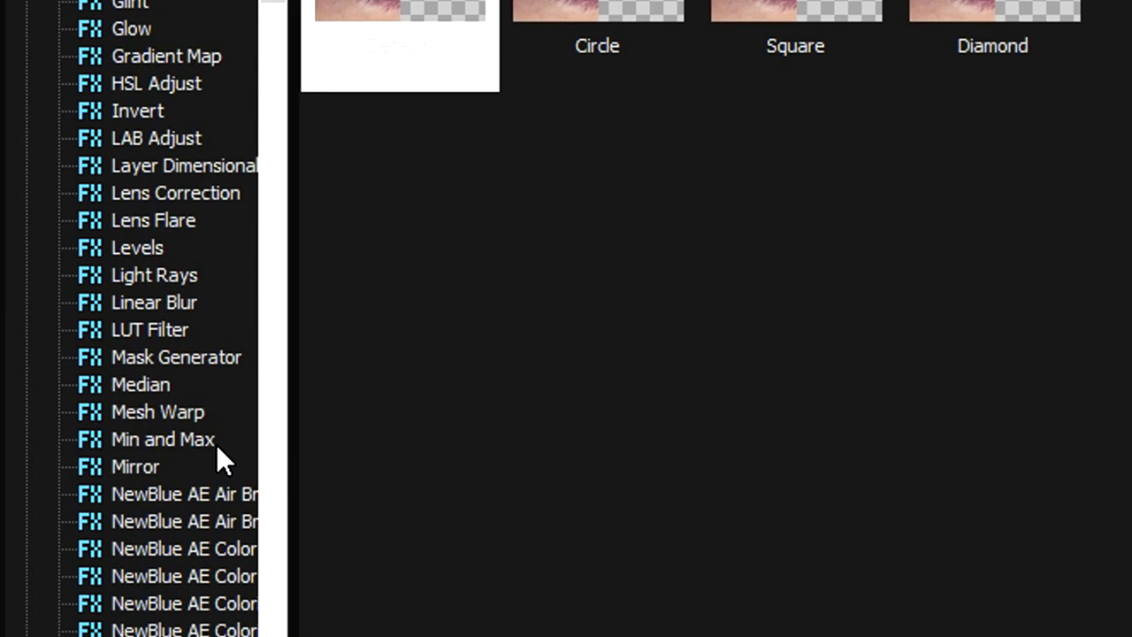
pyautogui.scroll(-20, 188, 353)
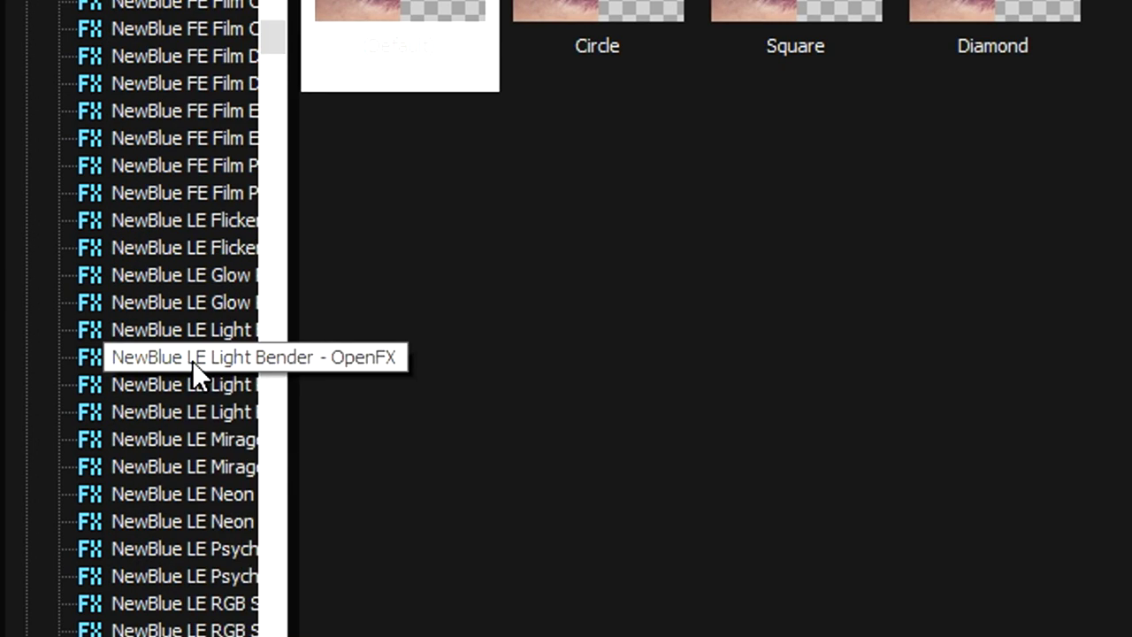
pyautogui.scroll(-20, 195, 354)
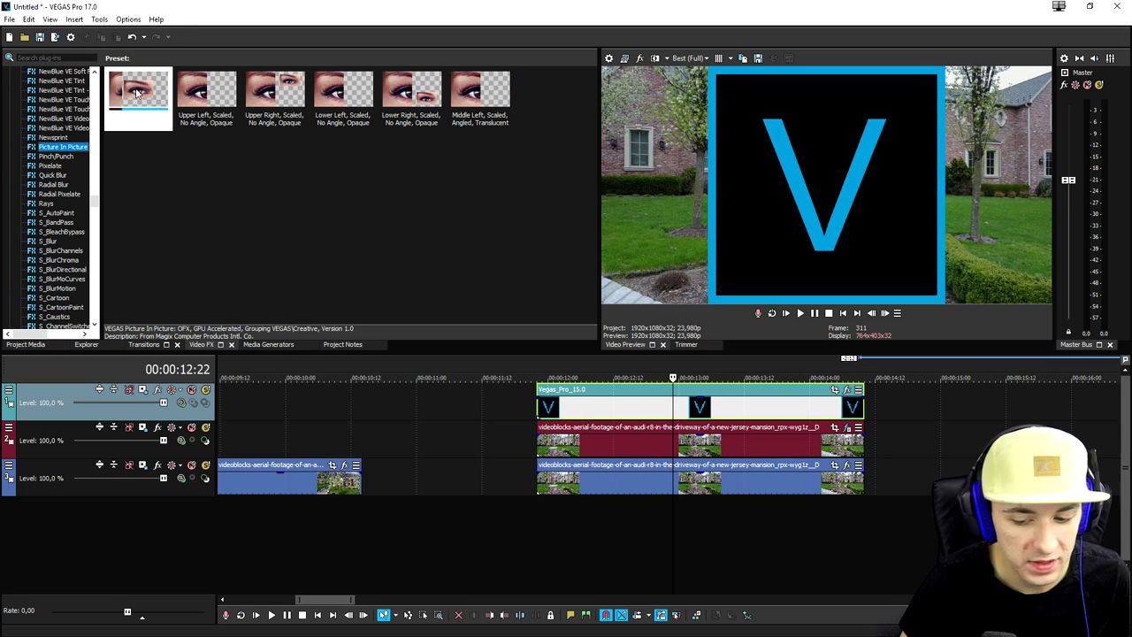
pyautogui.moveTo(138, 93); pyautogui.dragTo(590, 409)
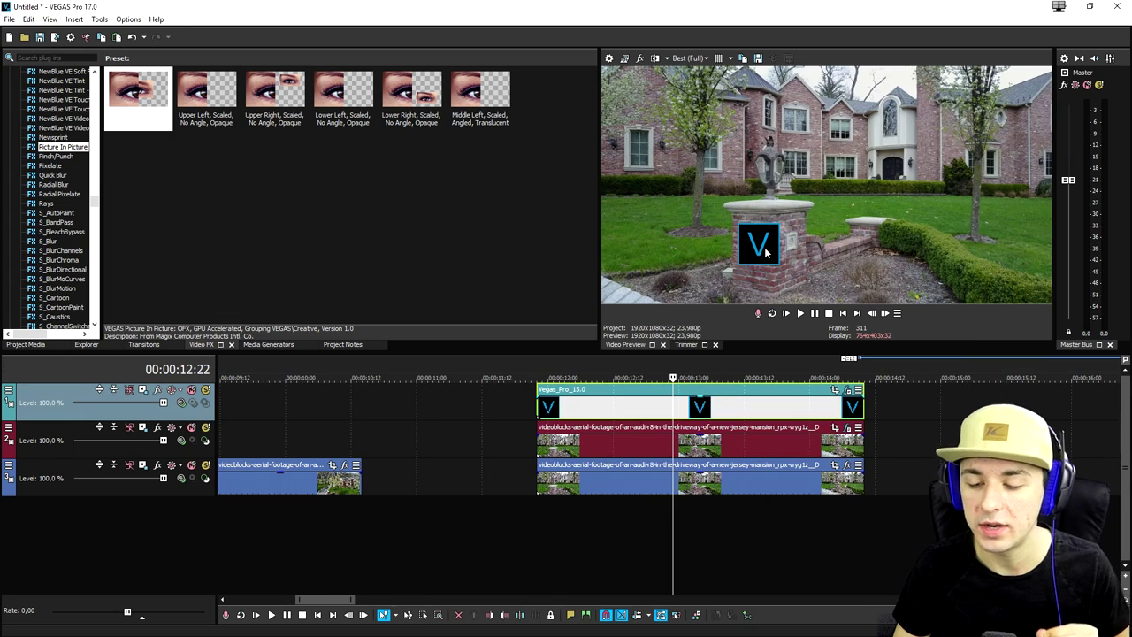
pyautogui.scroll(-5, 414, 416)
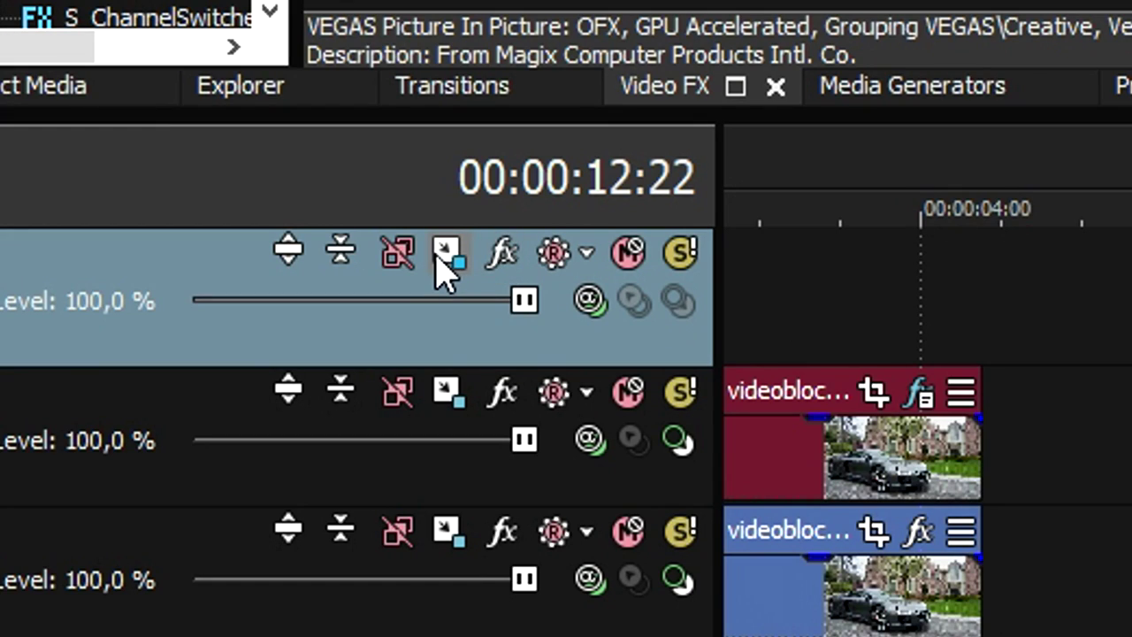
# - Switch the logo track's Track Motion compositing mode from Source Alpha to 3D Source Alpha
pyautogui.click(445, 261)
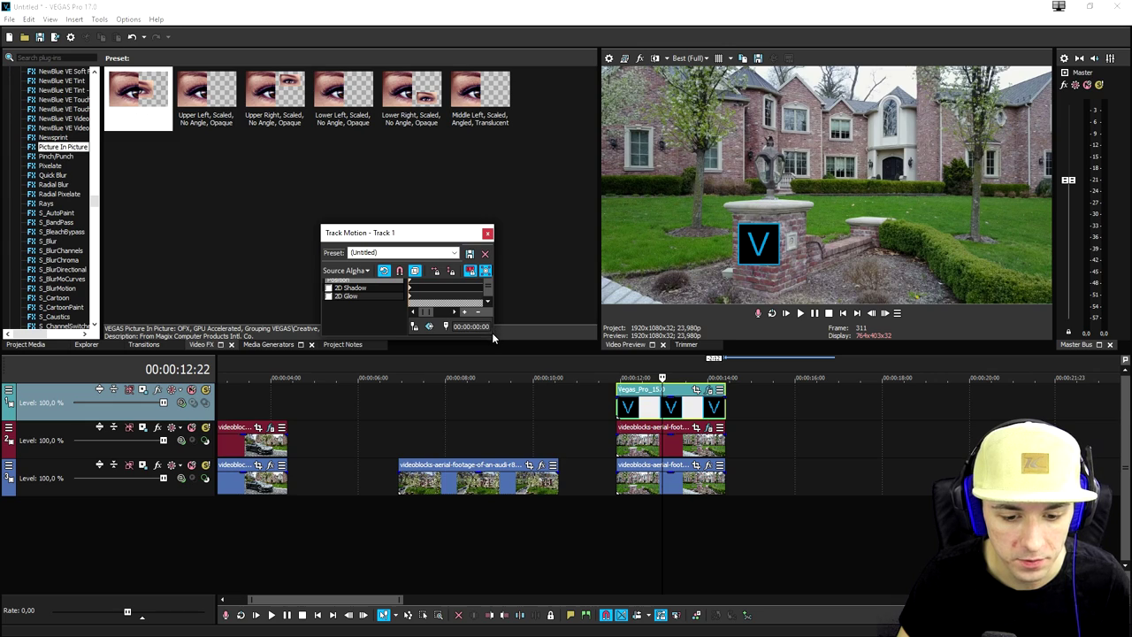
pyautogui.moveTo(495, 334); pyautogui.dragTo(707, 482)
pyautogui.click(365, 270)
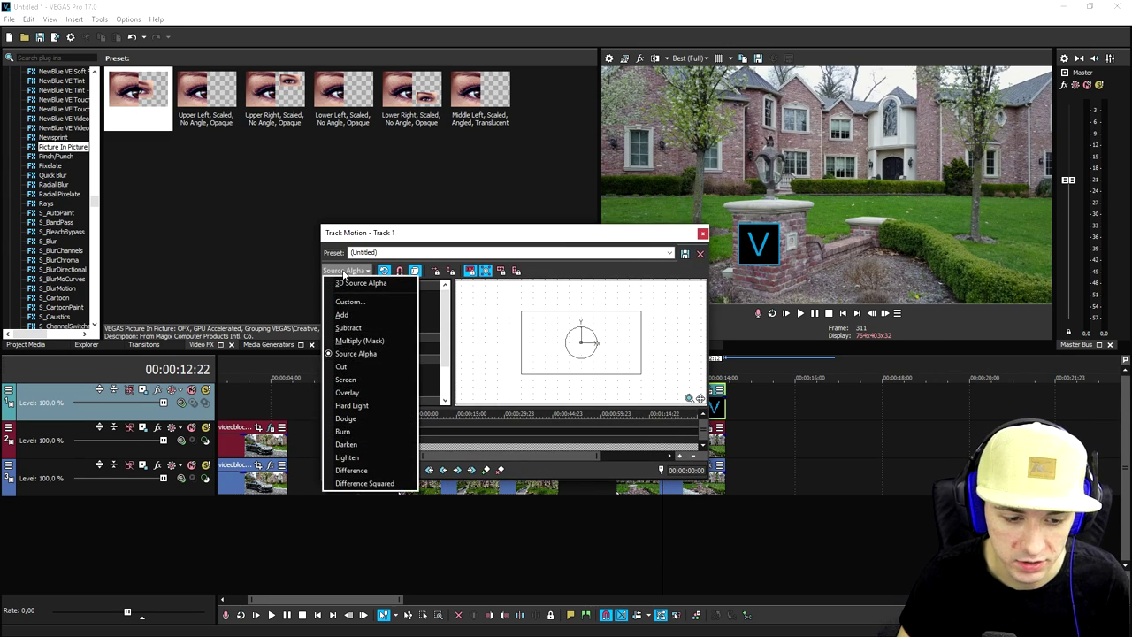
pyautogui.click(365, 272)
pyautogui.click(365, 272)
pyautogui.click(364, 282)
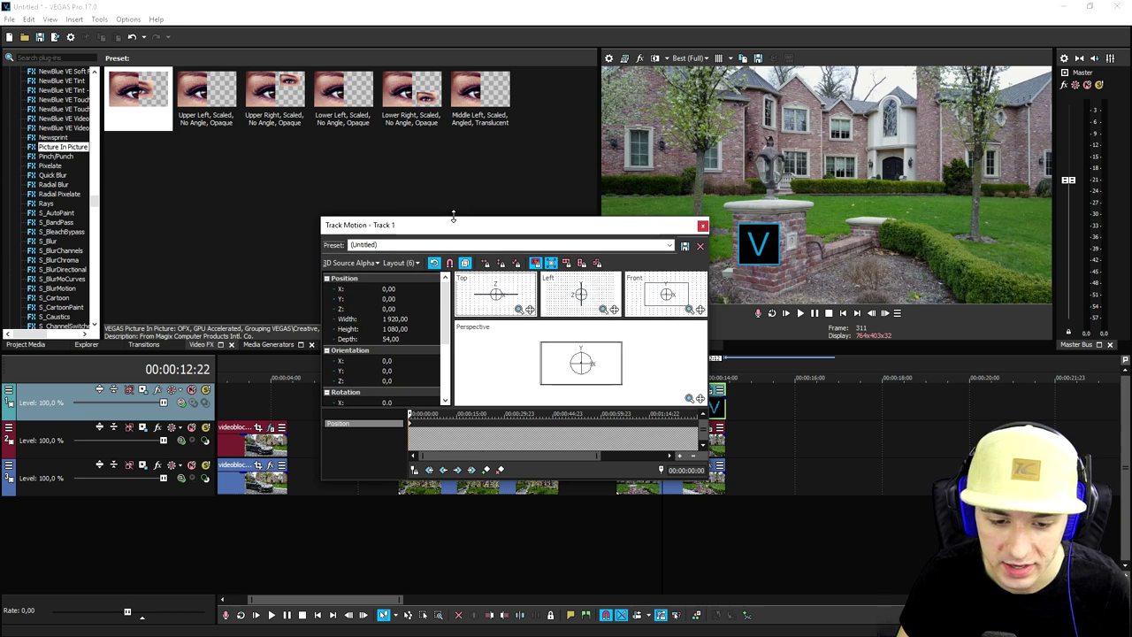
pyautogui.moveTo(808, 124); pyautogui.dragTo(108, 0)
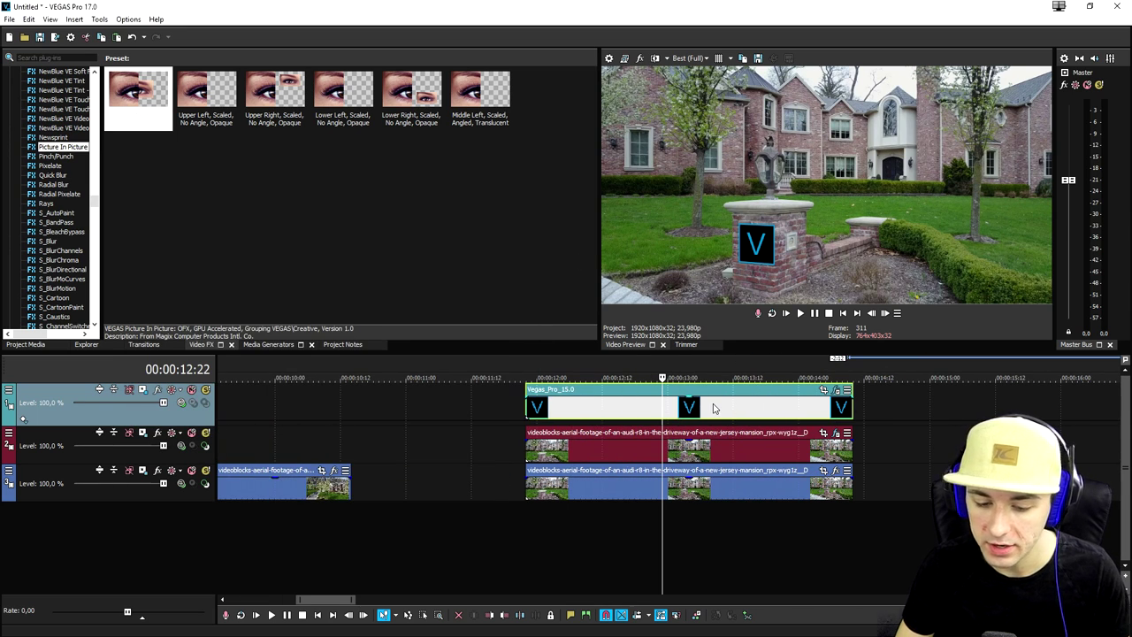
# - At frame 320, select the masked car clip and bring up the Tools scripting list
pyautogui.click(712, 412)
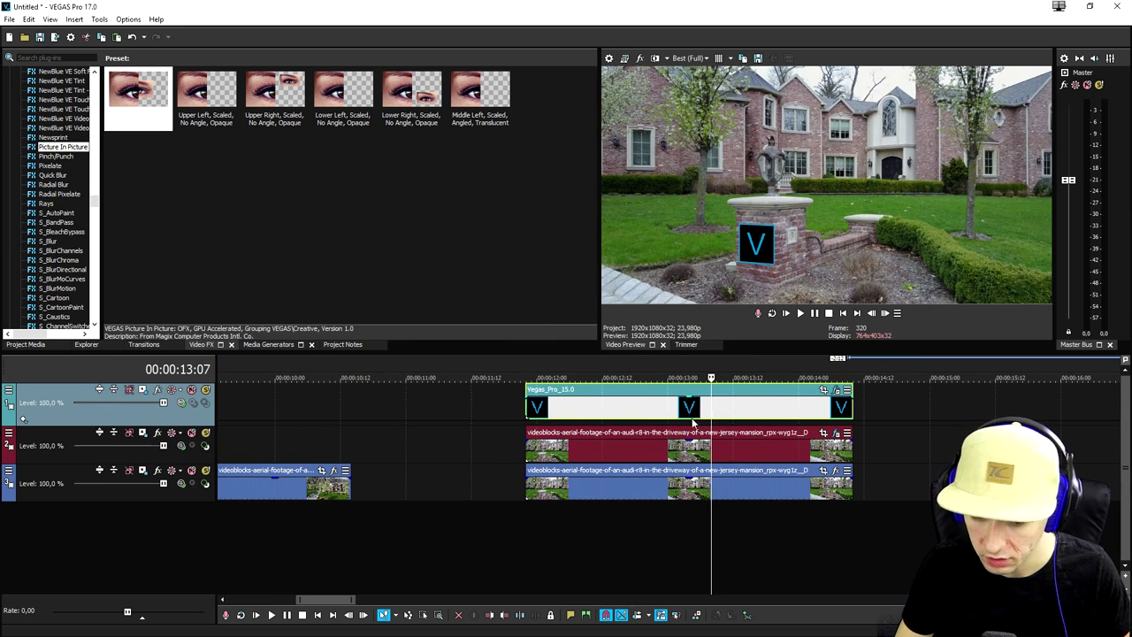
pyautogui.click(641, 452)
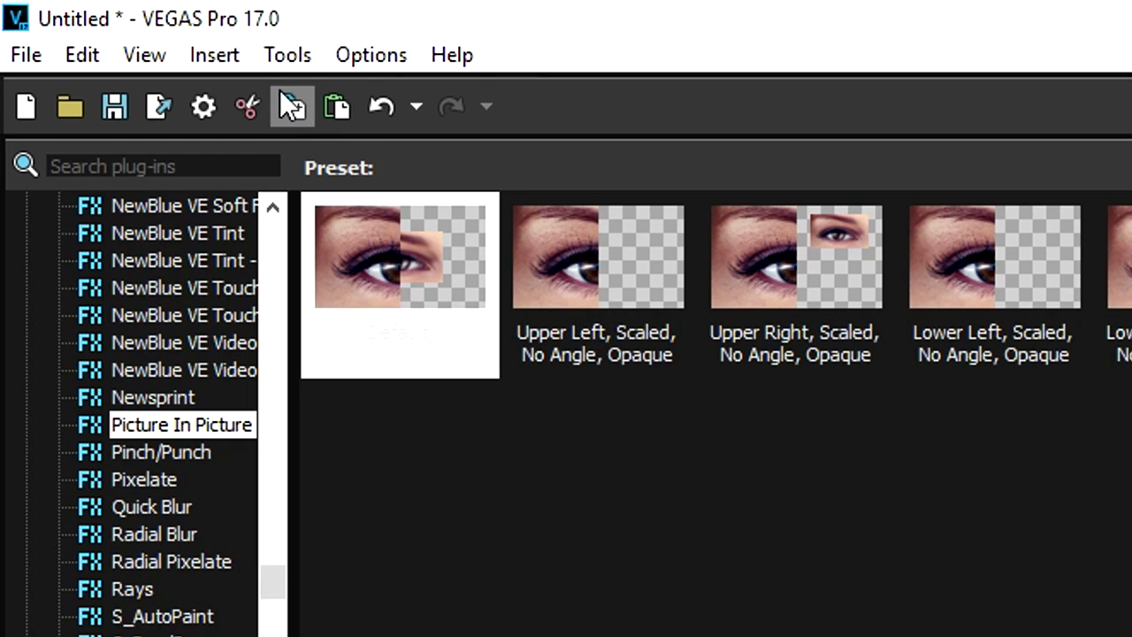
pyautogui.click(284, 59)
pyautogui.moveTo(668, 219)
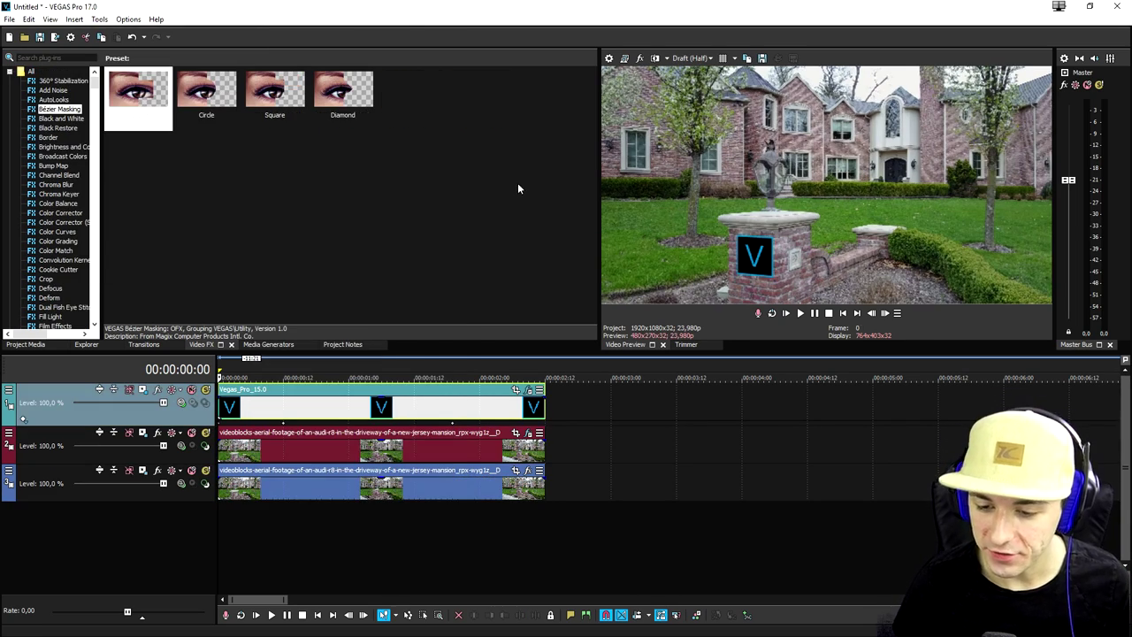
# - Set the video preview quality to Preview (Half)
pyautogui.click(692, 57)
pyautogui.moveTo(710, 84)
pyautogui.click(752, 96)
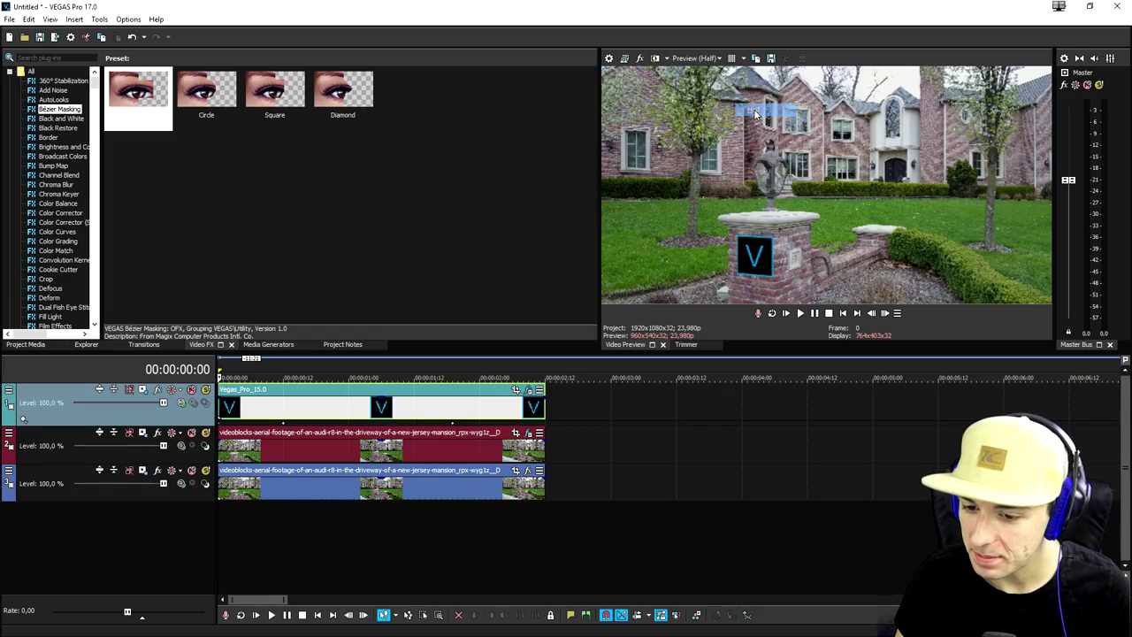